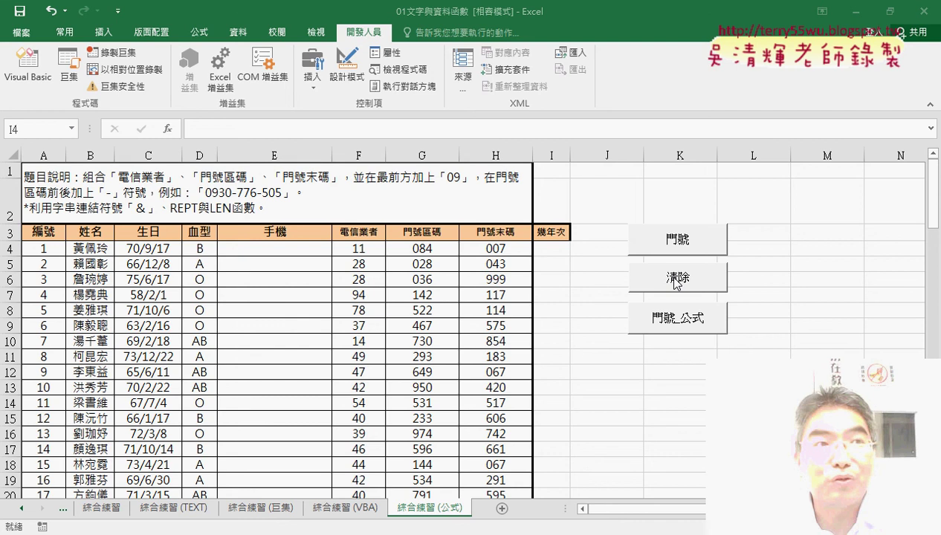
From E4, use the 門號_公式 button to fill 手機 and 幾年次 with formulas, then compare I4 and E4.
click(280, 252)
click(661, 321)
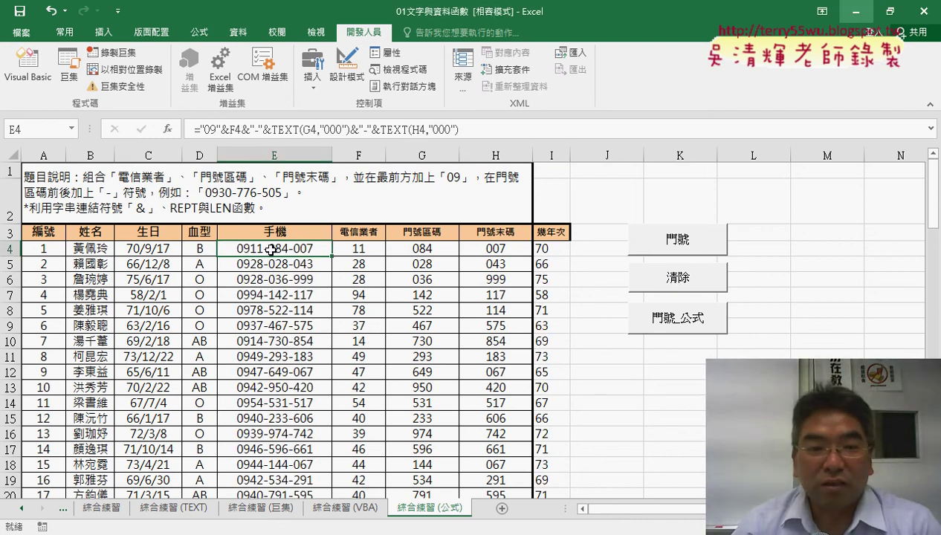
click(548, 250)
click(280, 251)
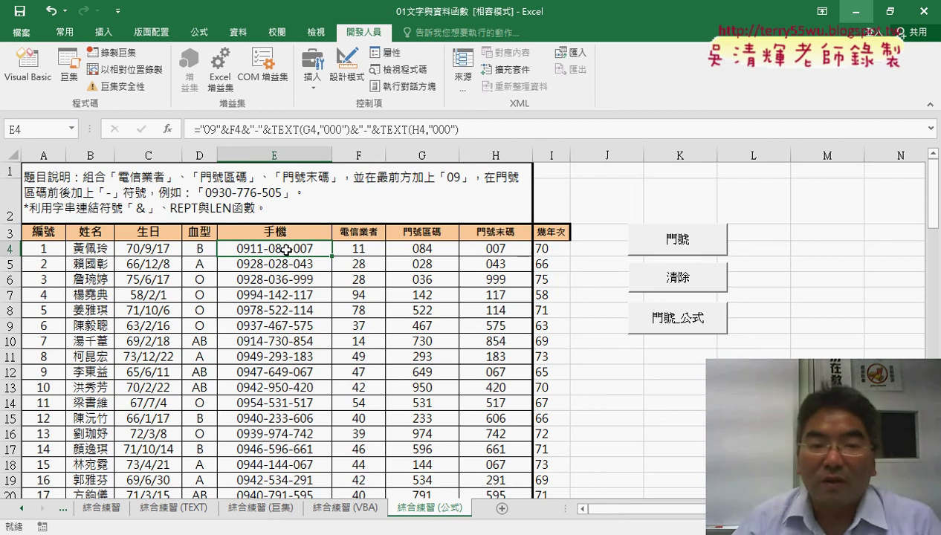
Open the VBA editor and place it beside the sheet, showing the 門號_公式 code.
click(42, 84)
drag(382, 24, 738, 61)
click(645, 256)
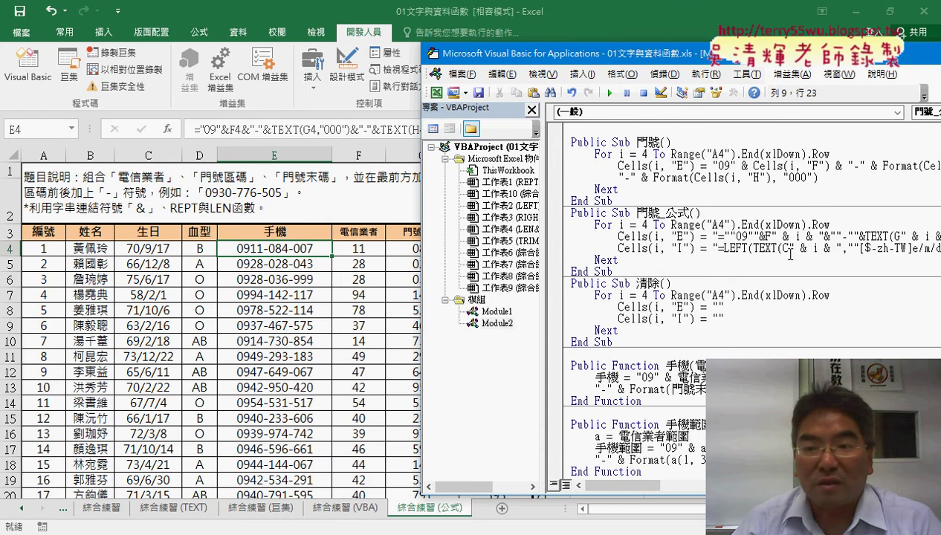
Highlight the For loop, its last-row expression and the Cells(i, "E") target in the macro.
click(596, 225)
drag(596, 225, 830, 225)
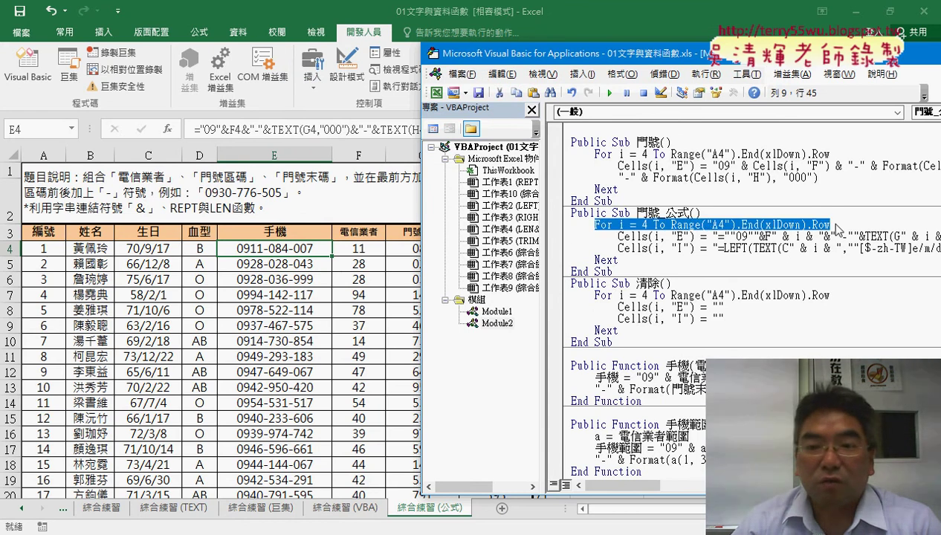
drag(671, 225, 845, 225)
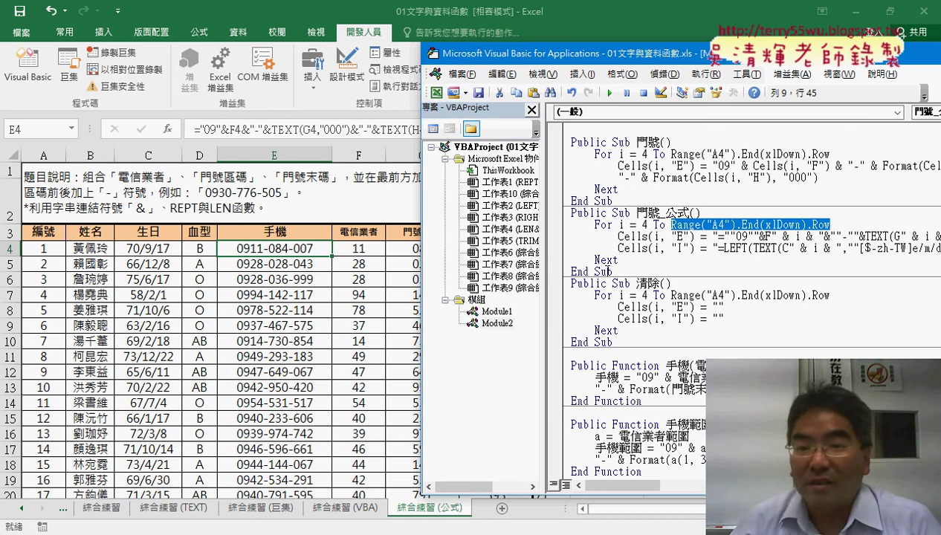
click(601, 225)
click(608, 259)
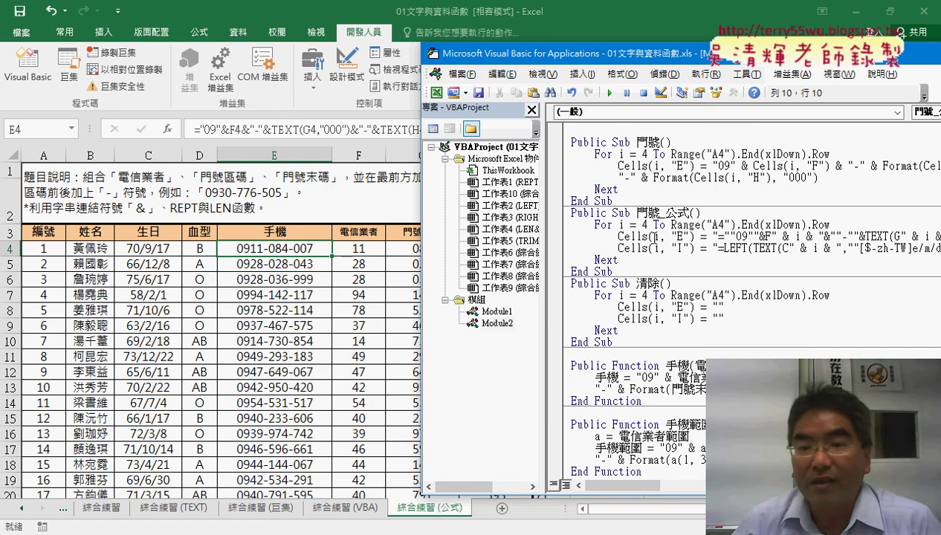
drag(691, 237, 618, 237)
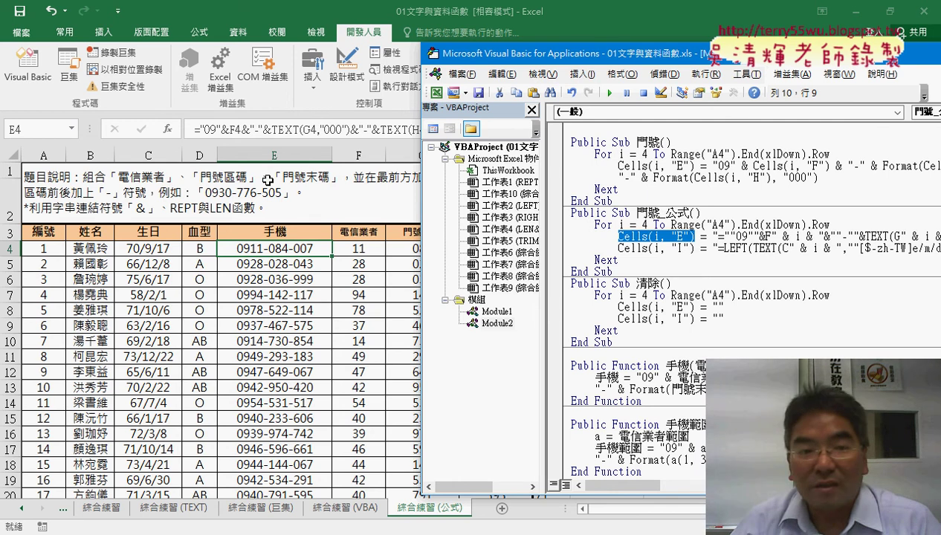
mouse_move(494, 55)
mouse_down()
mouse_move(654, 62)
mouse_move(367, 65)
mouse_up()
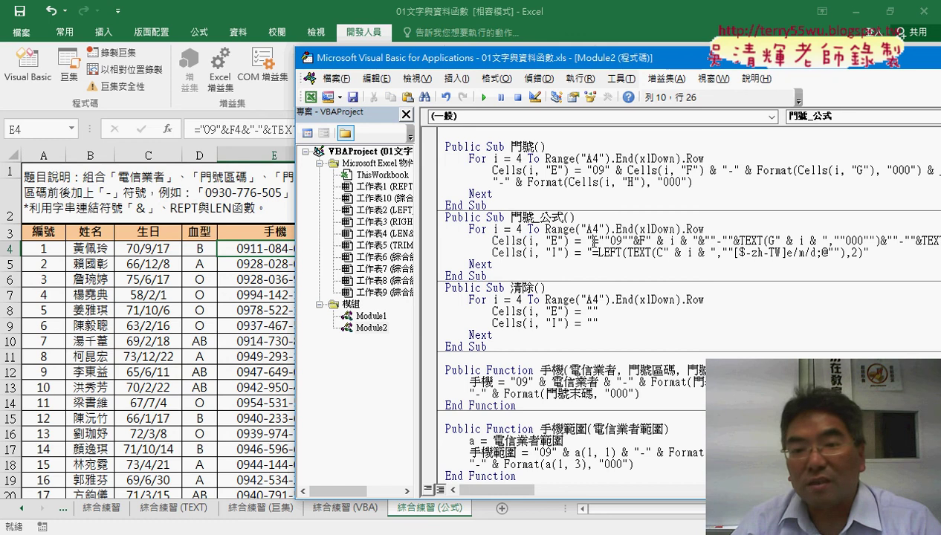
drag(592, 240, 938, 239)
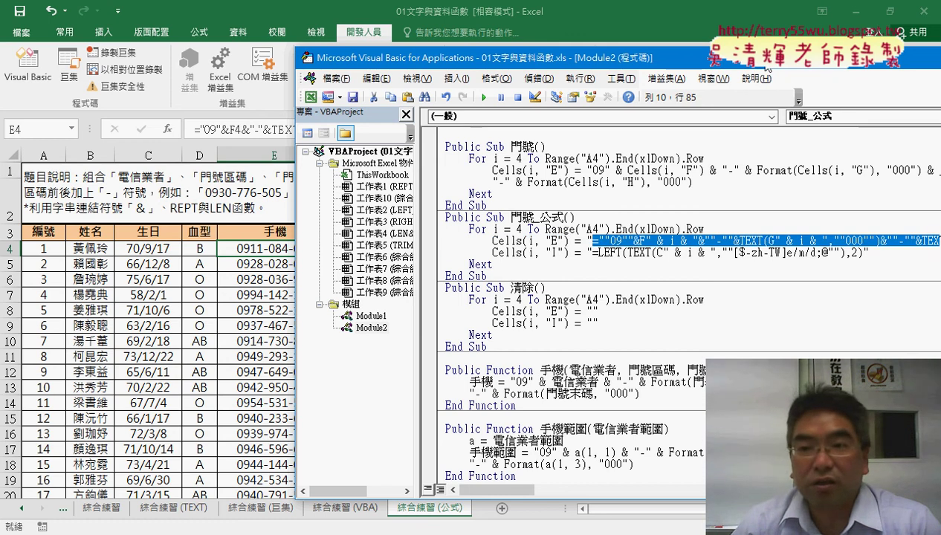
drag(765, 66, 608, 66)
drag(903, 238, 437, 240)
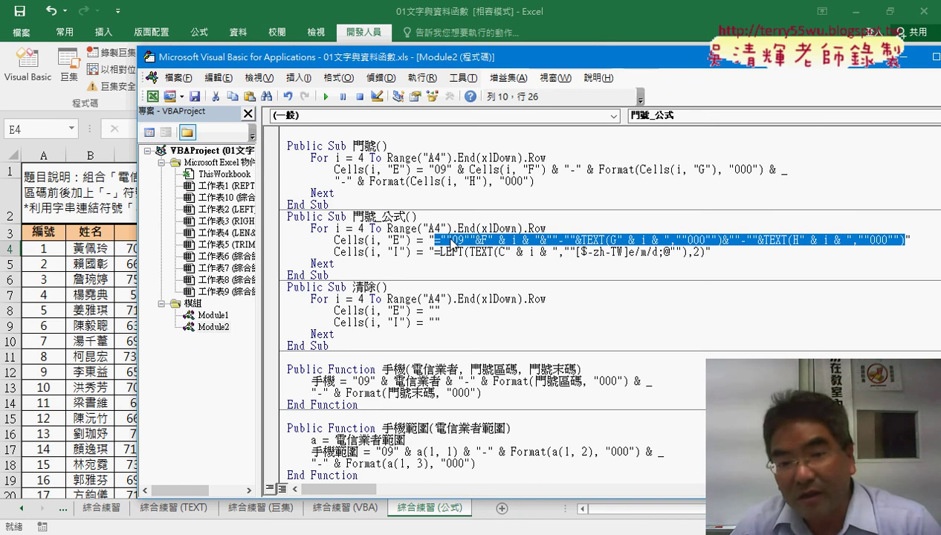
click(523, 240)
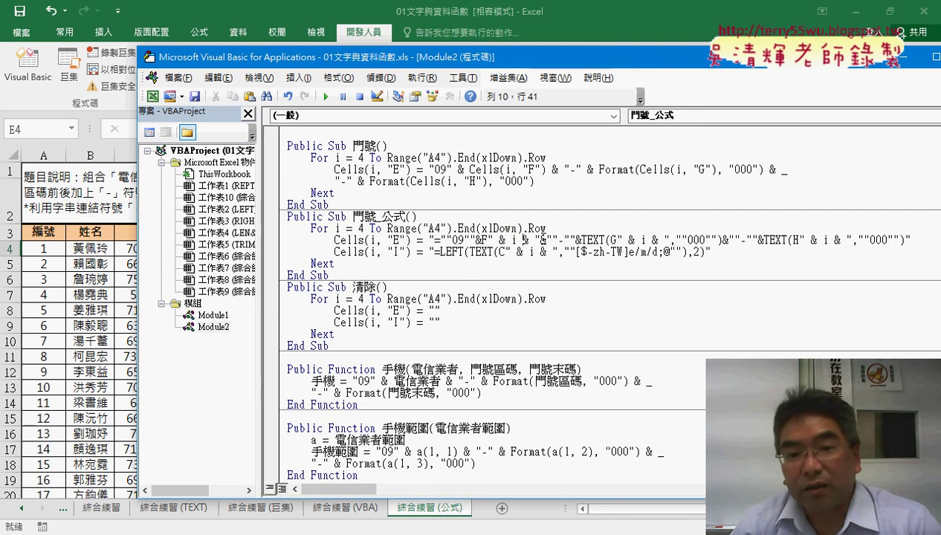
drag(540, 241, 489, 244)
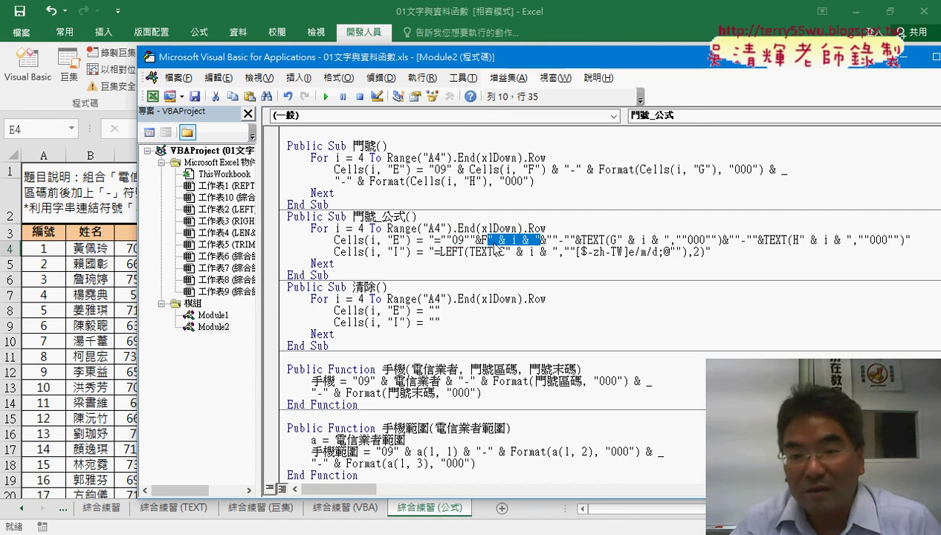
text(4)
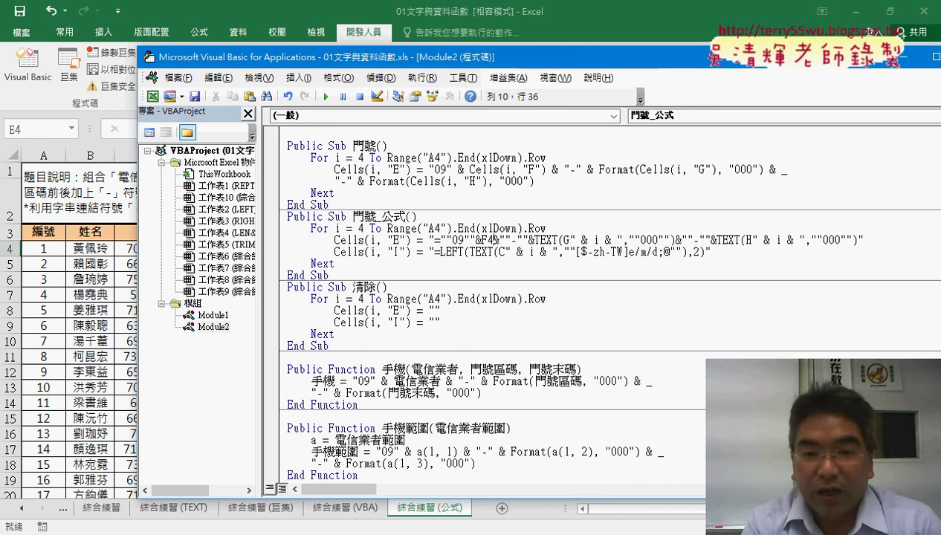
key(ctrl+z)
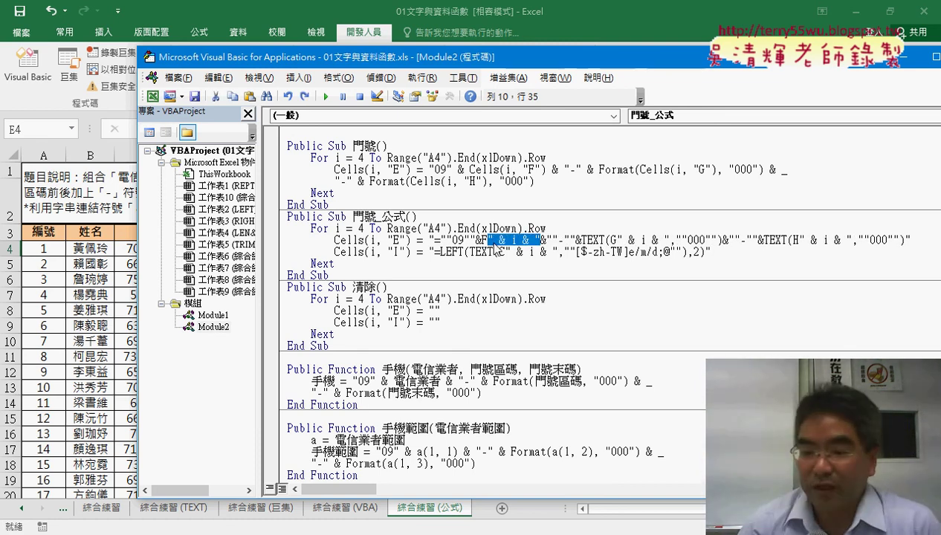
text(4)
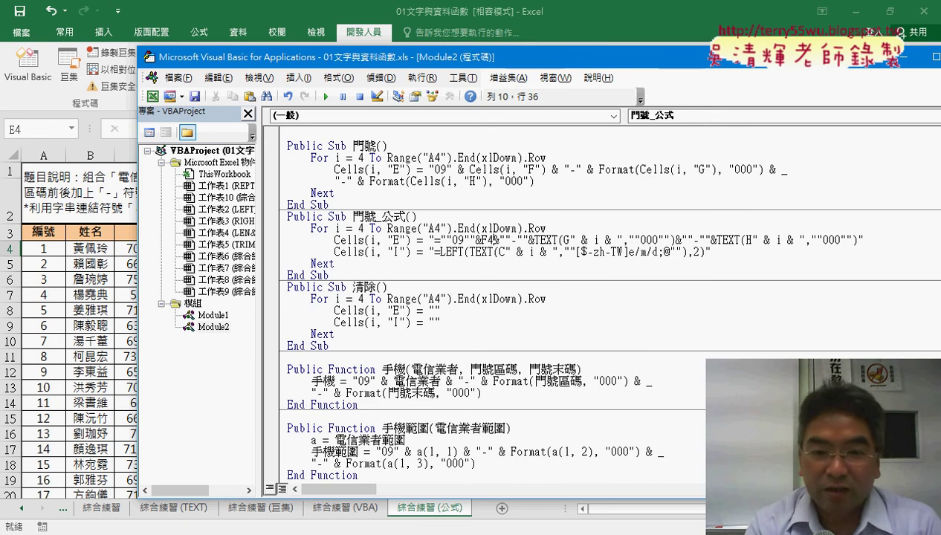
key(ctrl+z)
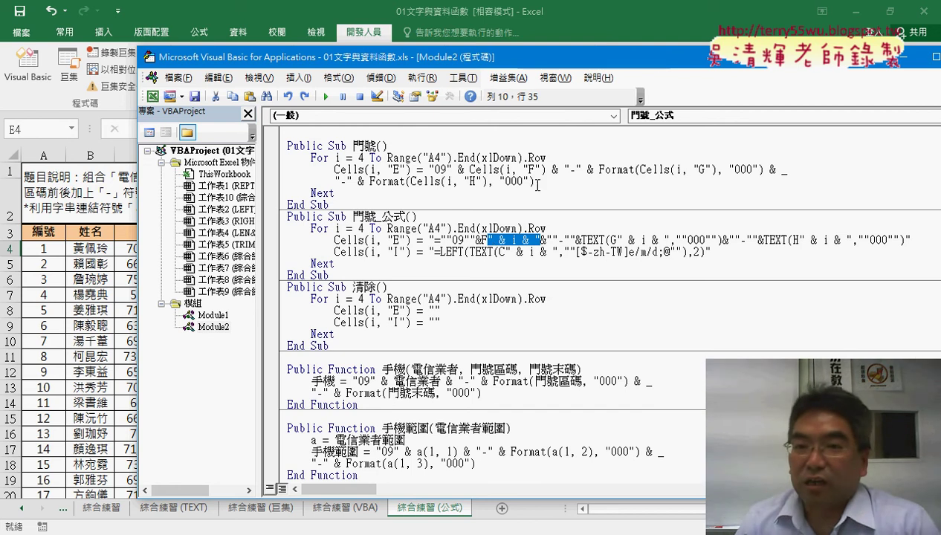
Close the VBA editor and Excel, saving changes to 01文字與資料函數.xls.
drag(663, 67, 555, 71)
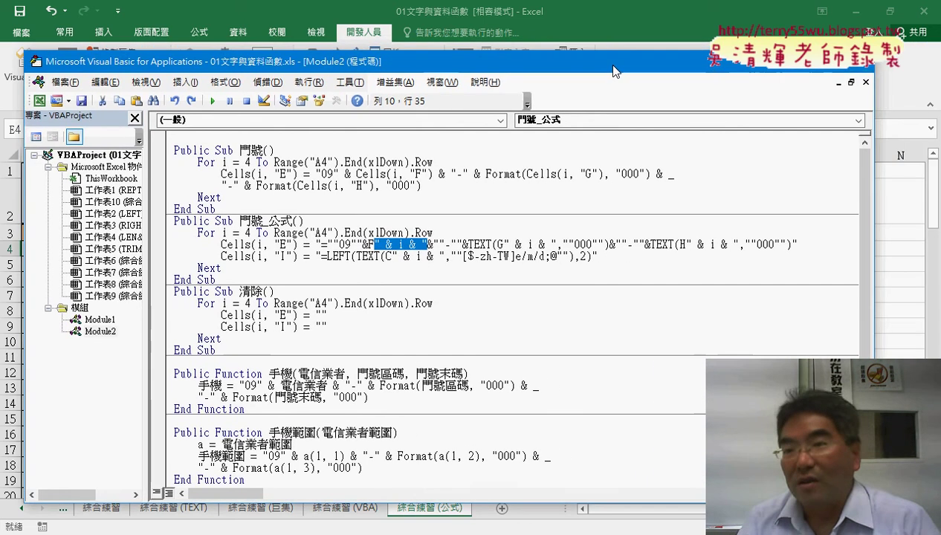
click(861, 72)
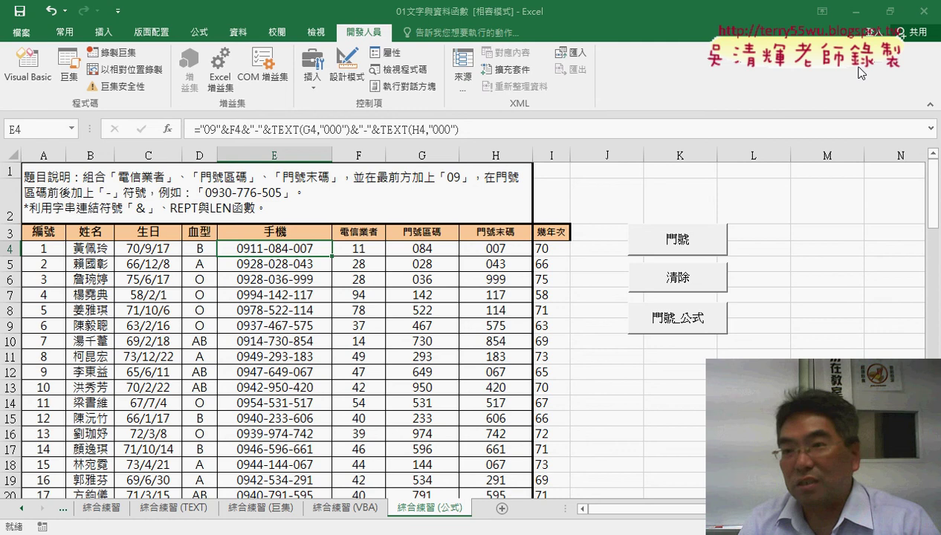
click(926, 15)
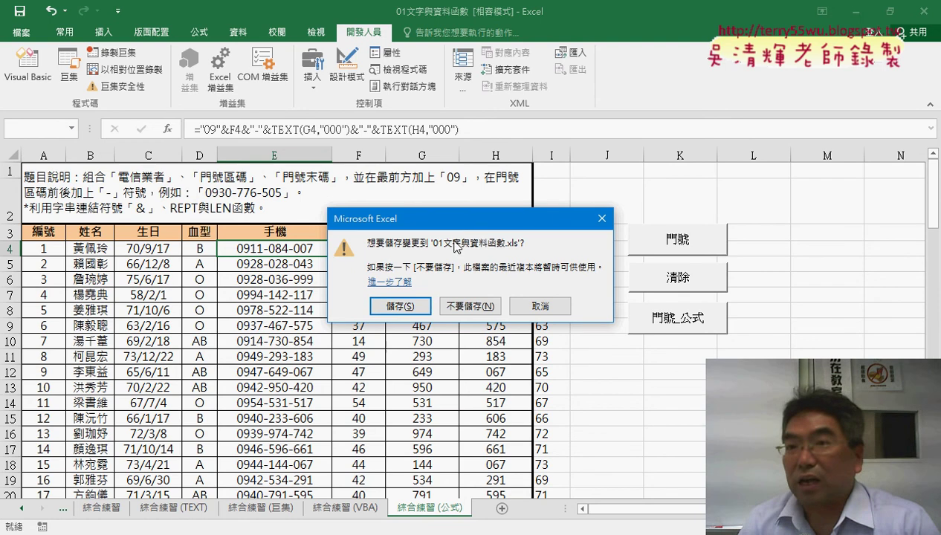
click(412, 308)
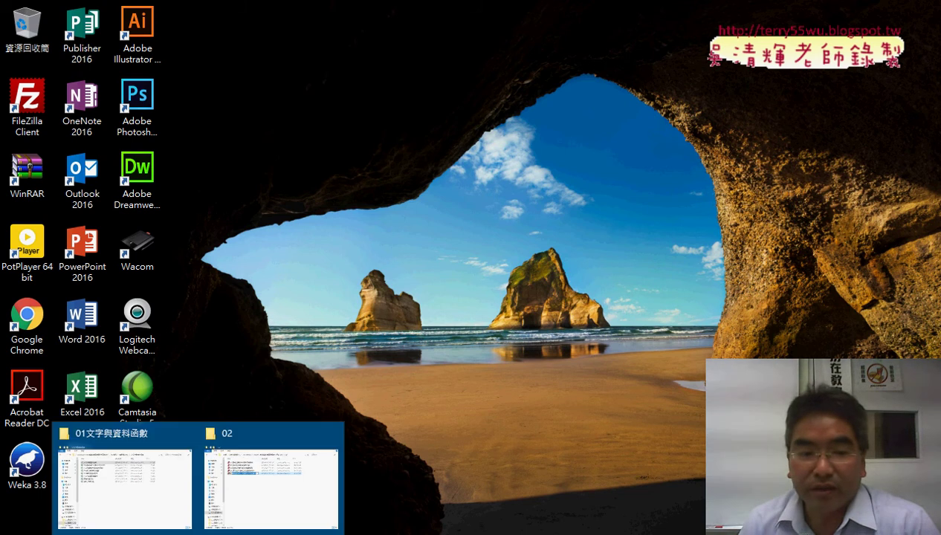
Open the 151擷取括弧中字串 workbook from the 01文字與資料函數 folder window.
click(171, 503)
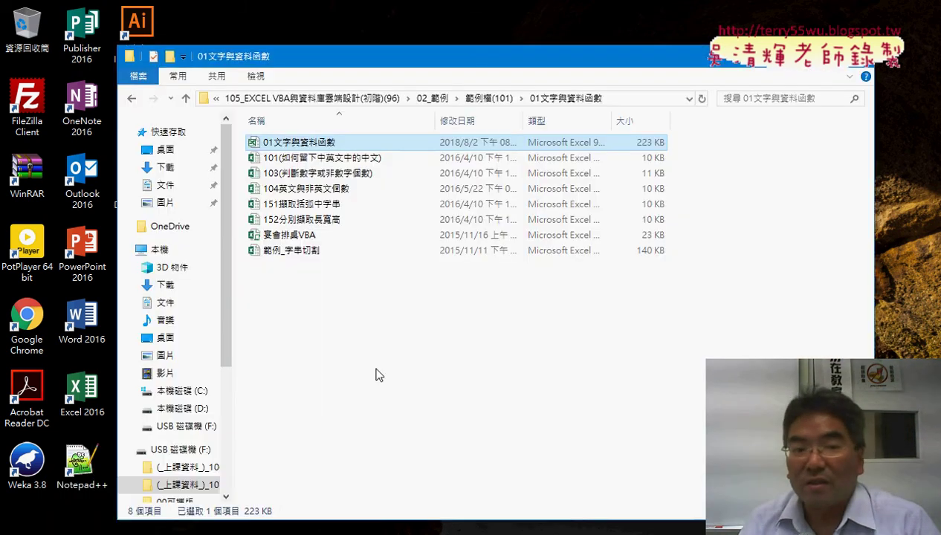
drag(333, 332, 334, 143)
click(449, 396)
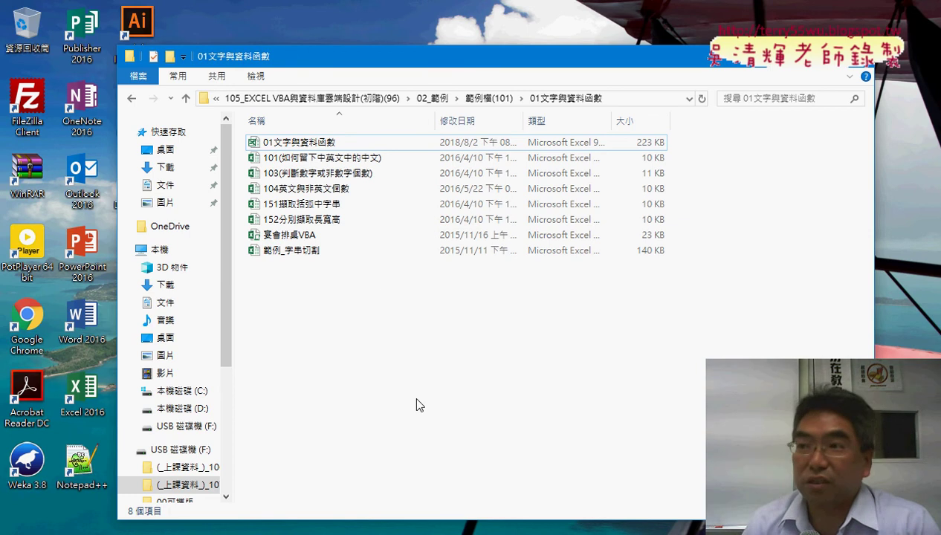
click(345, 202)
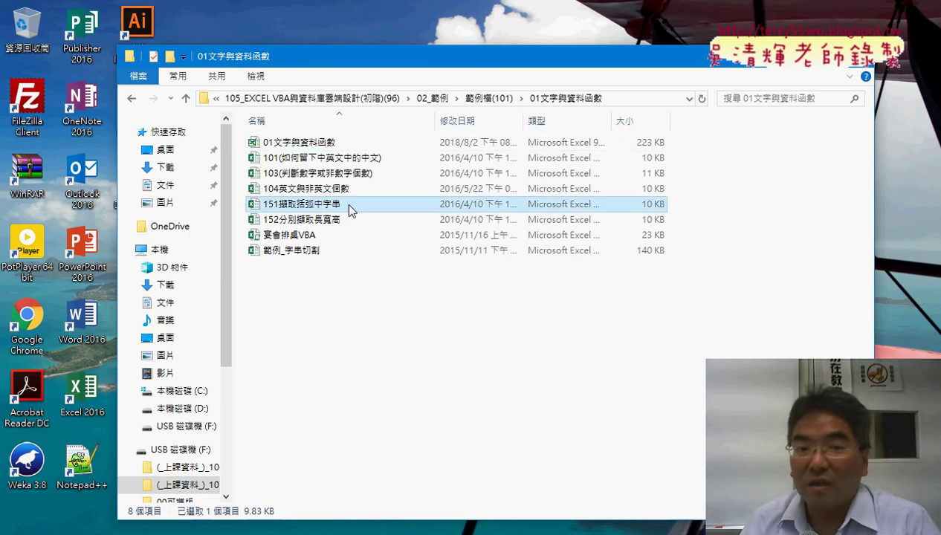
mouse_move(392, 211)
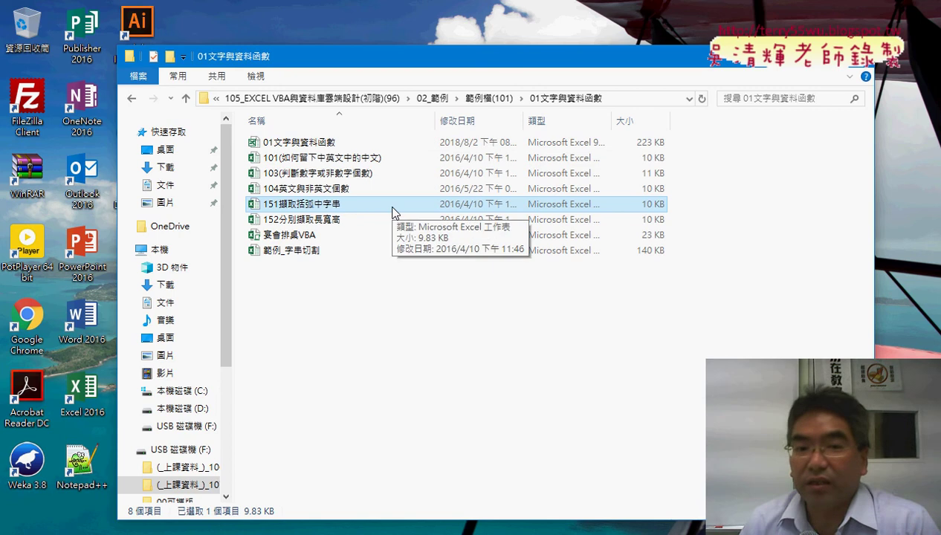
double_click(290, 208)
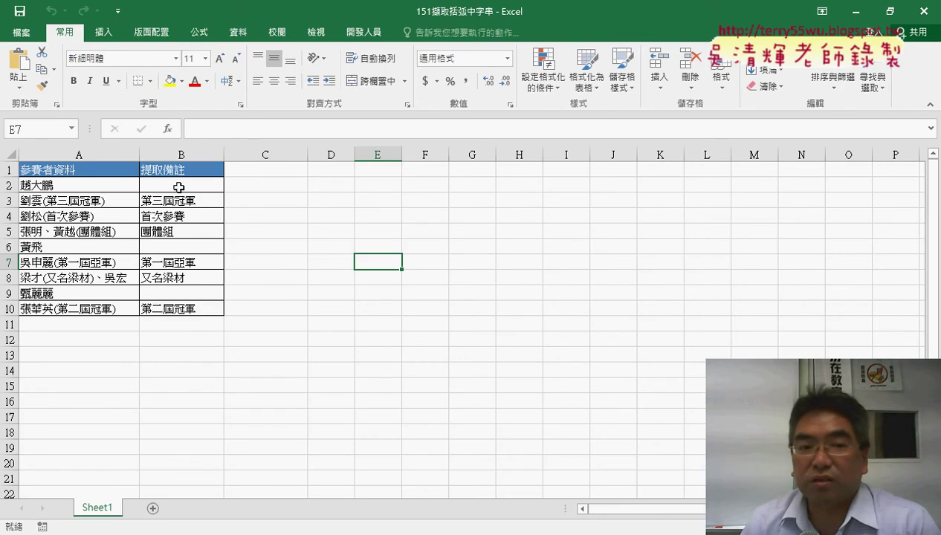
Delete the IFERROR/MID/FIND bracket-extraction formulas from B2:B10.
drag(179, 187, 182, 308)
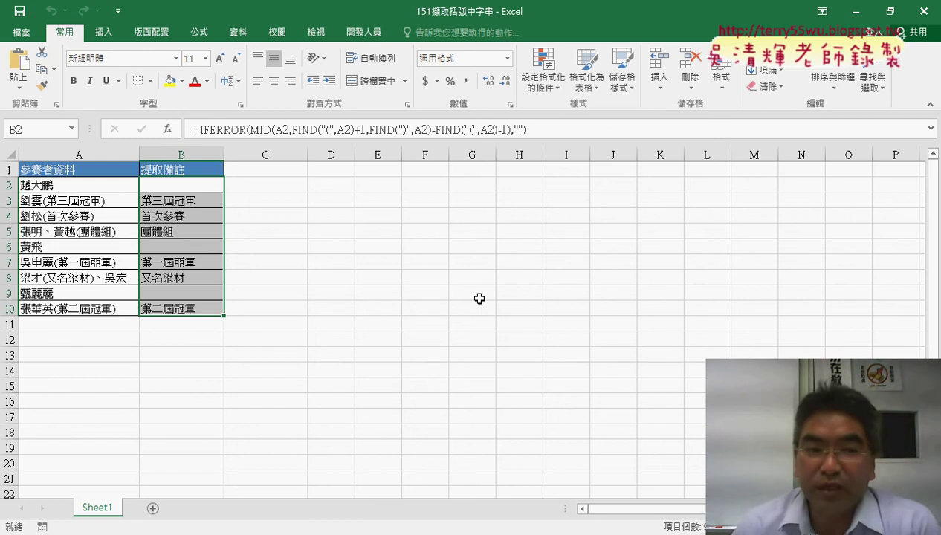
drag(199, 185, 193, 319)
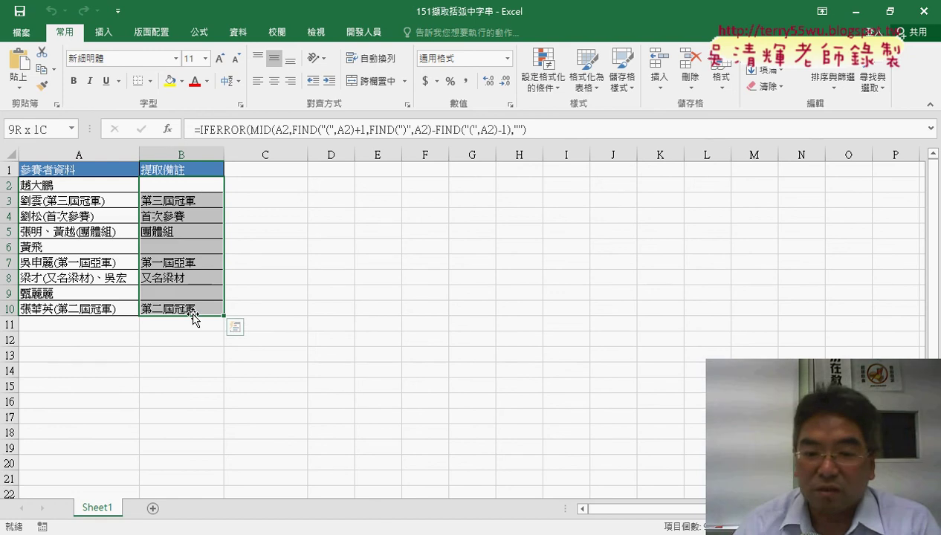
key(Delete)
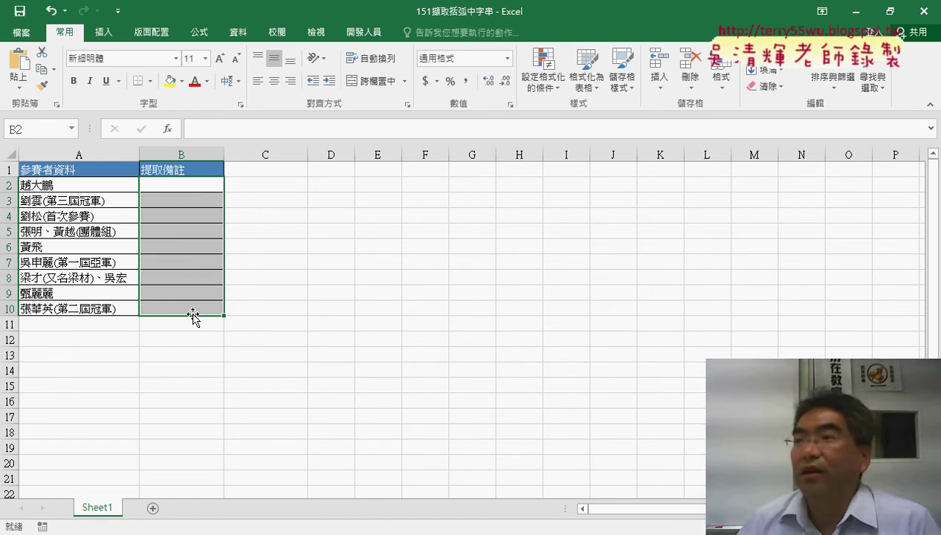
Inspect A2 and A3, highlighting the text inside A3's parentheses, then select B3.
click(417, 339)
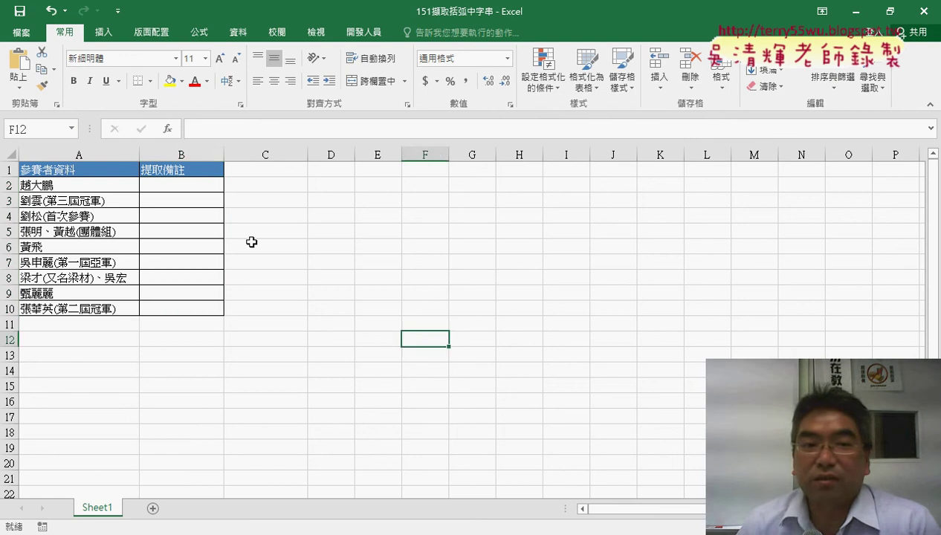
click(175, 184)
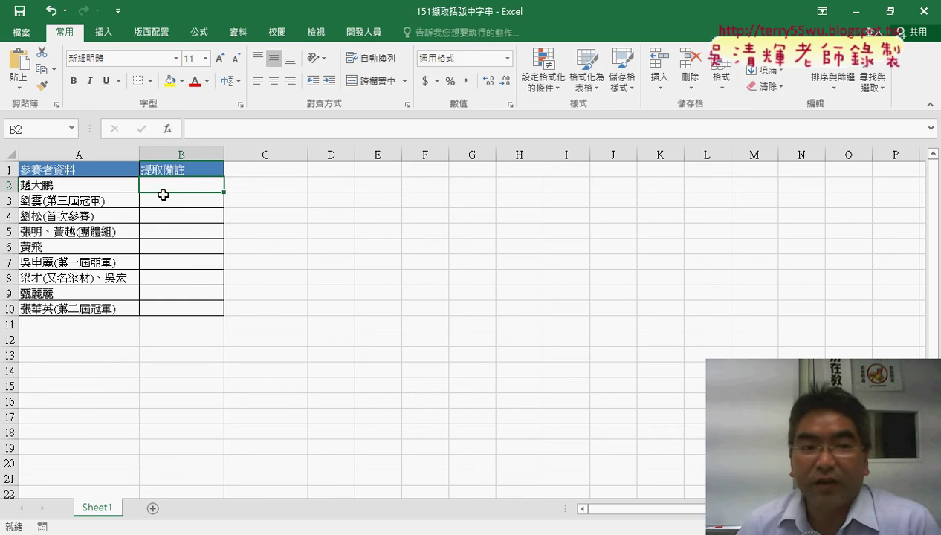
click(43, 186)
click(173, 200)
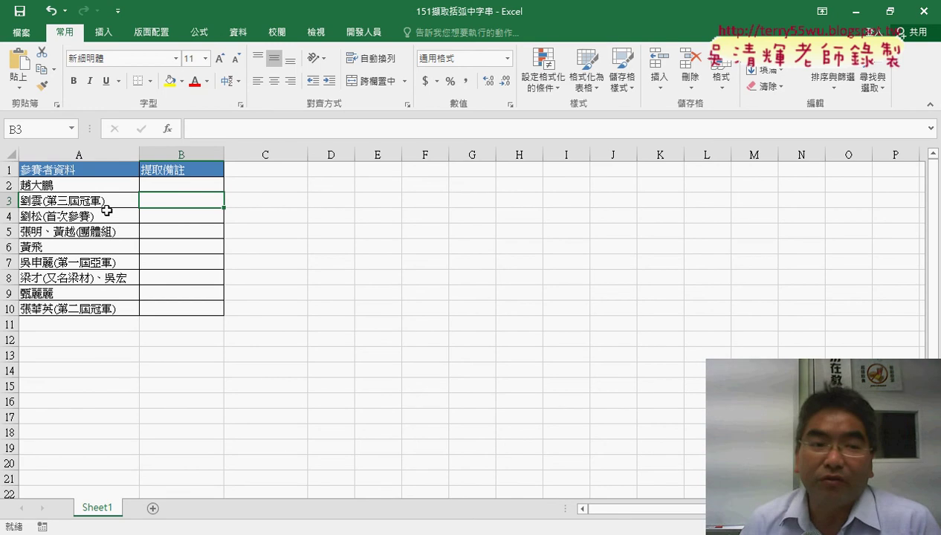
click(74, 200)
double_click(45, 201)
drag(44, 201, 89, 202)
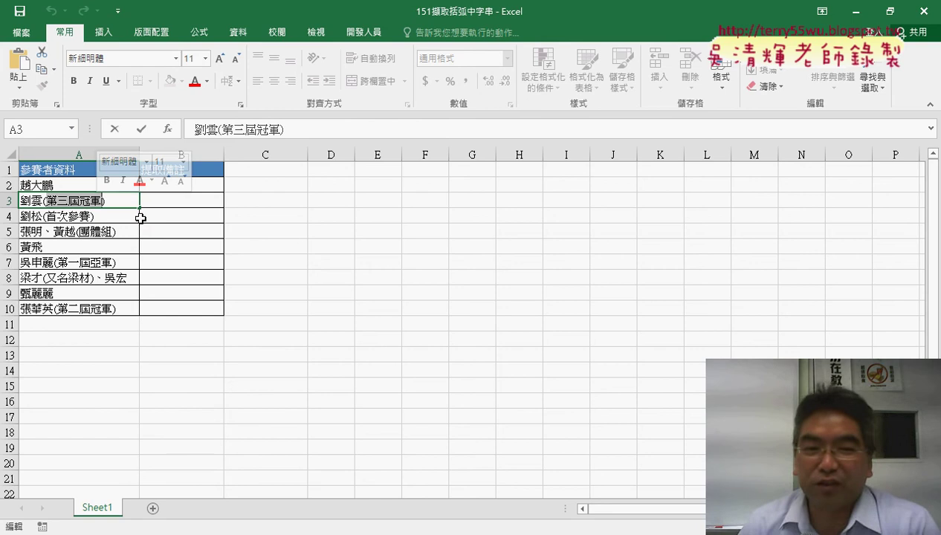
click(201, 204)
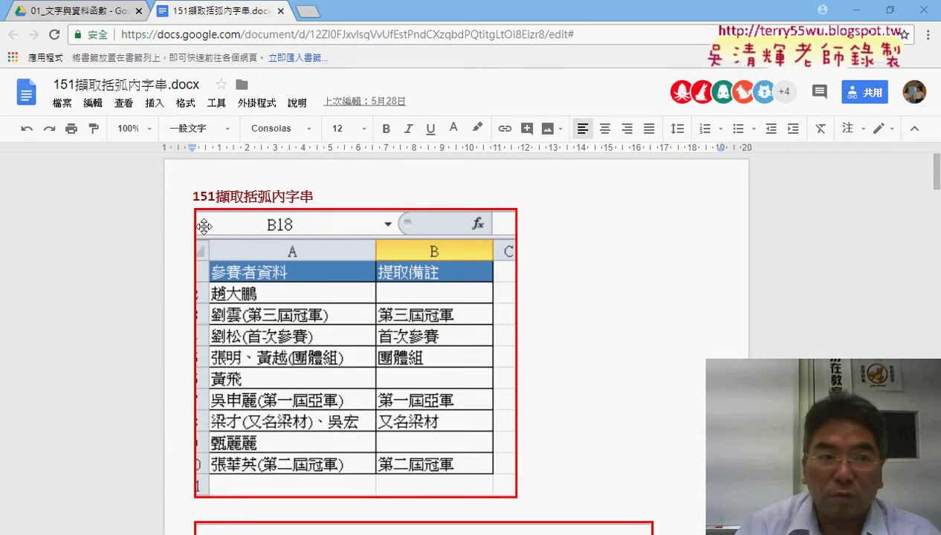
Show details of 151擷取括弧中字串.xlsx in the Google Drive 01_文字與資料函數 folder.
click(62, 15)
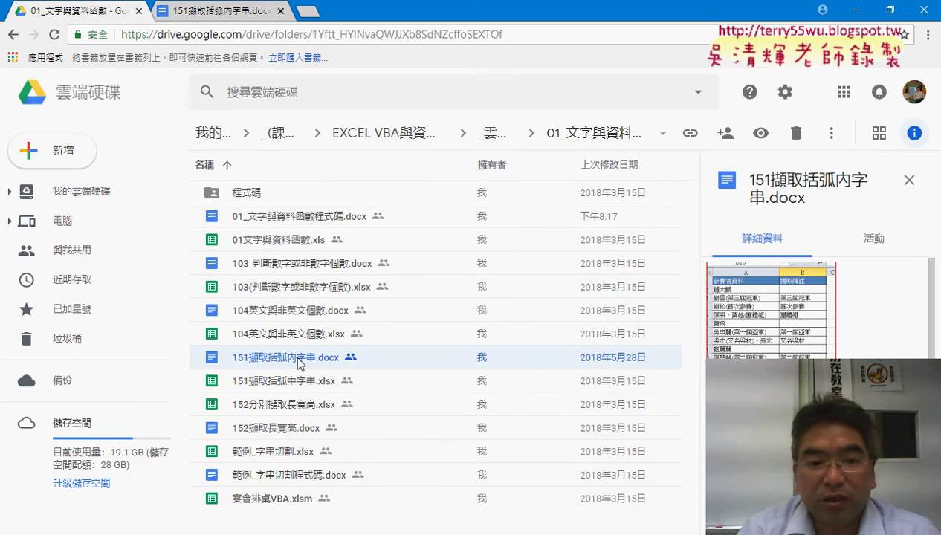
click(278, 394)
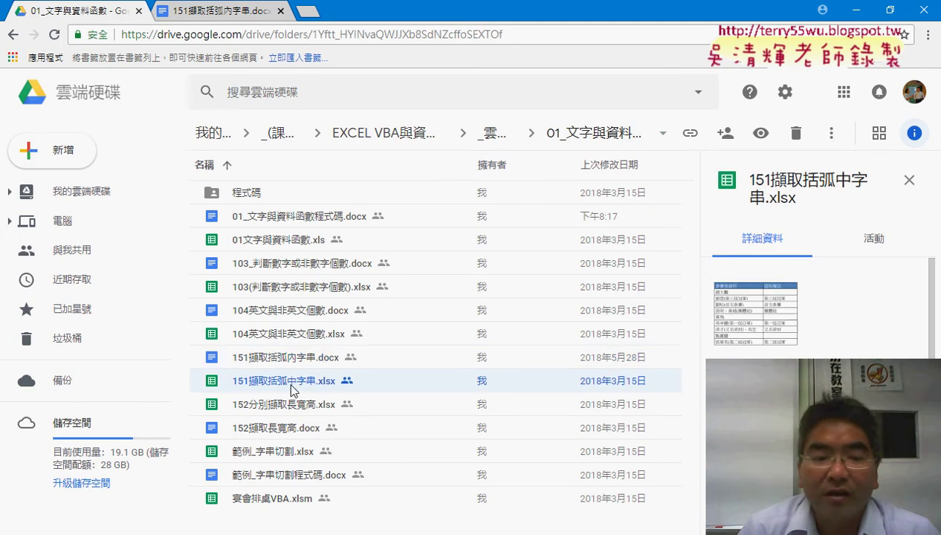
click(210, 531)
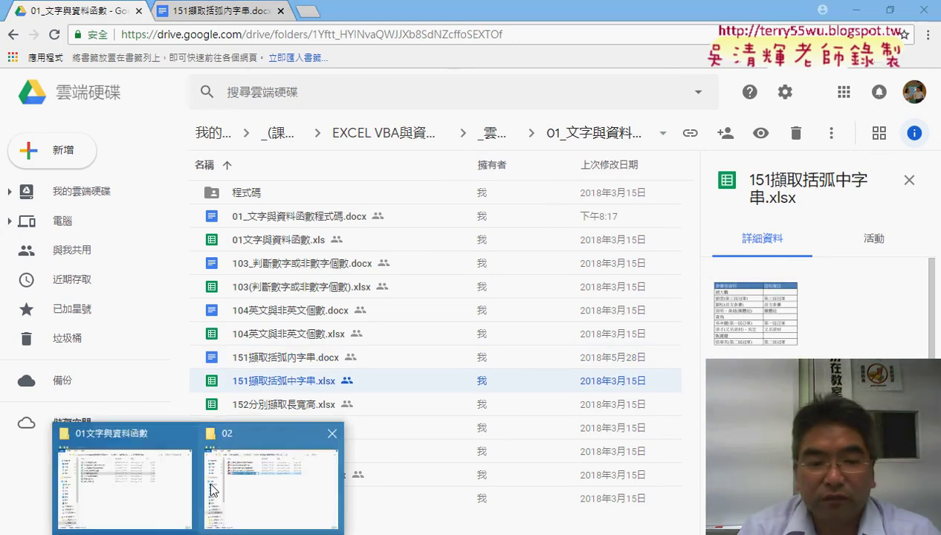
Reopen the local 151擷取括弧中字串 workbook and select B3 in the empty 提取備註 column.
click(182, 480)
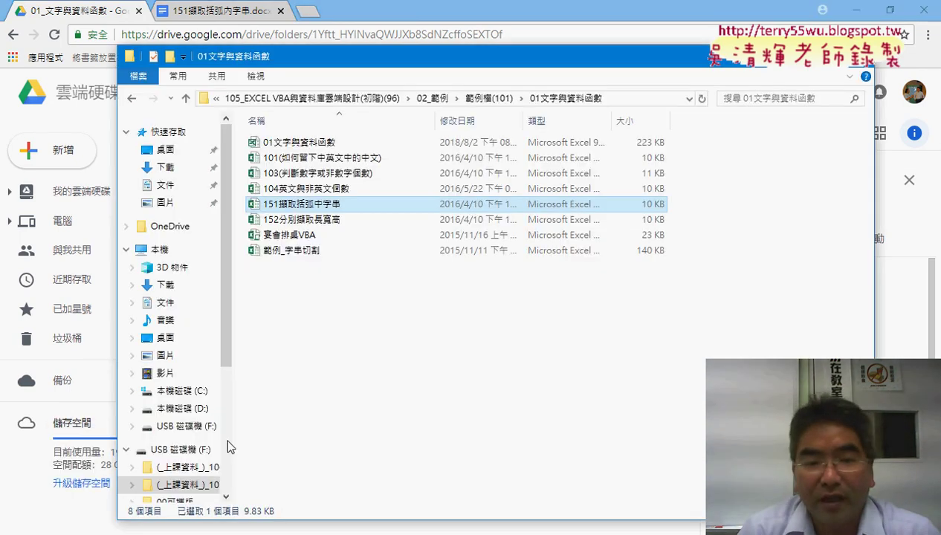
double_click(295, 210)
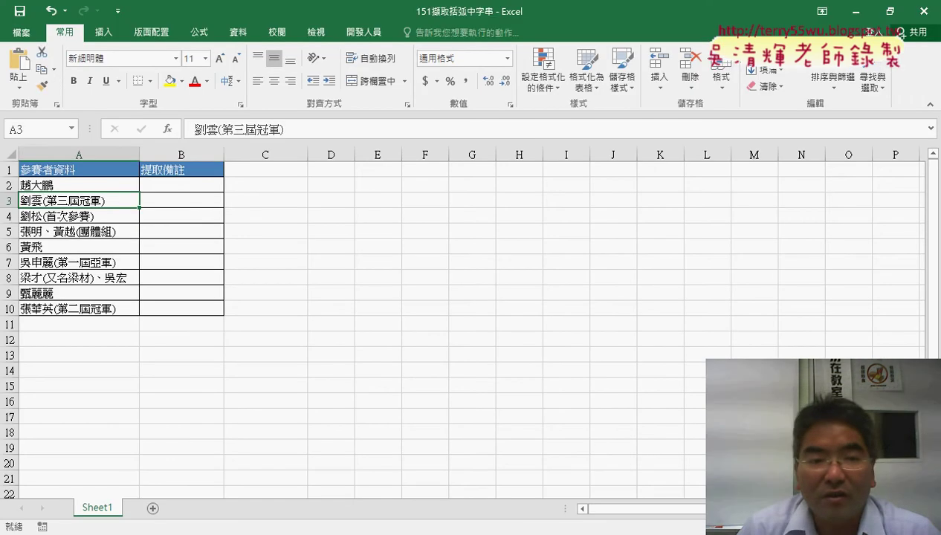
click(199, 183)
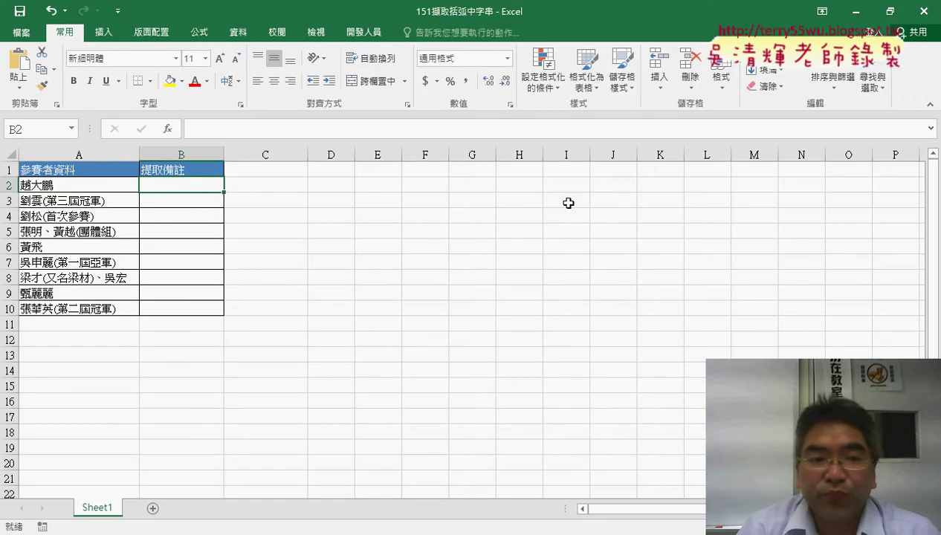
click(208, 202)
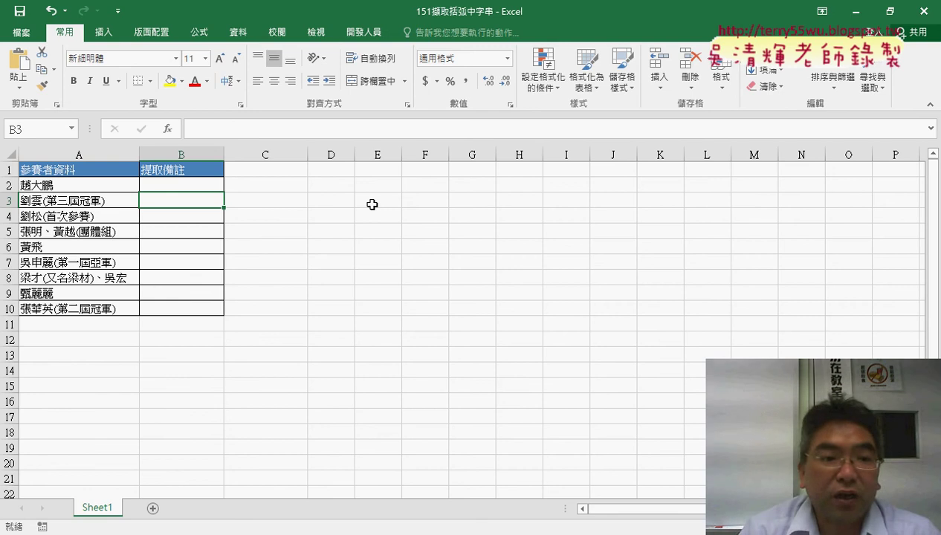
Start a formula in B3 from the function picker, filtered to the 文字 category.
click(168, 129)
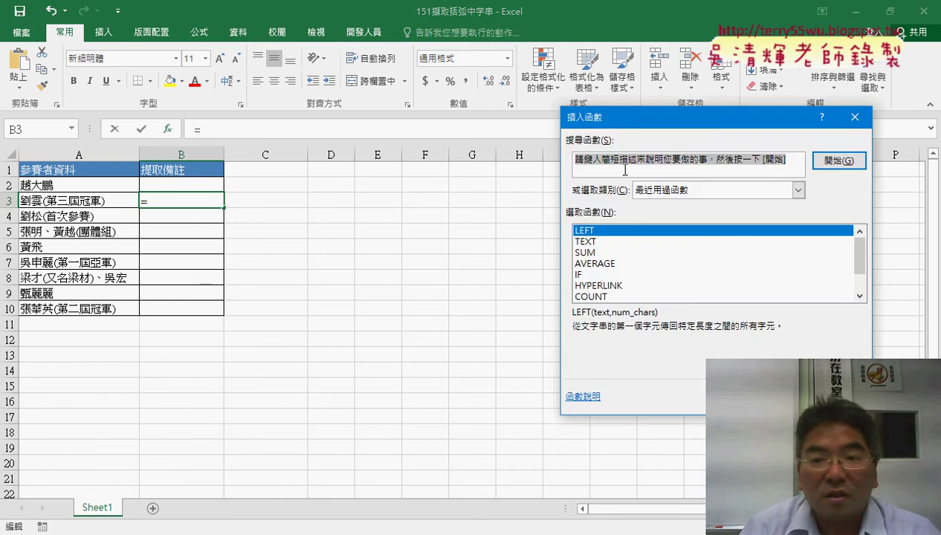
drag(639, 118, 360, 98)
click(518, 170)
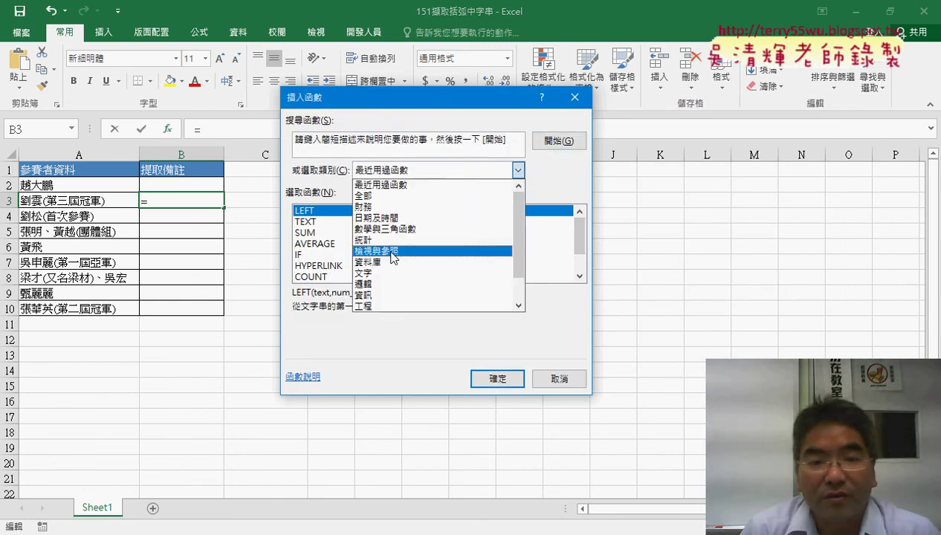
click(371, 273)
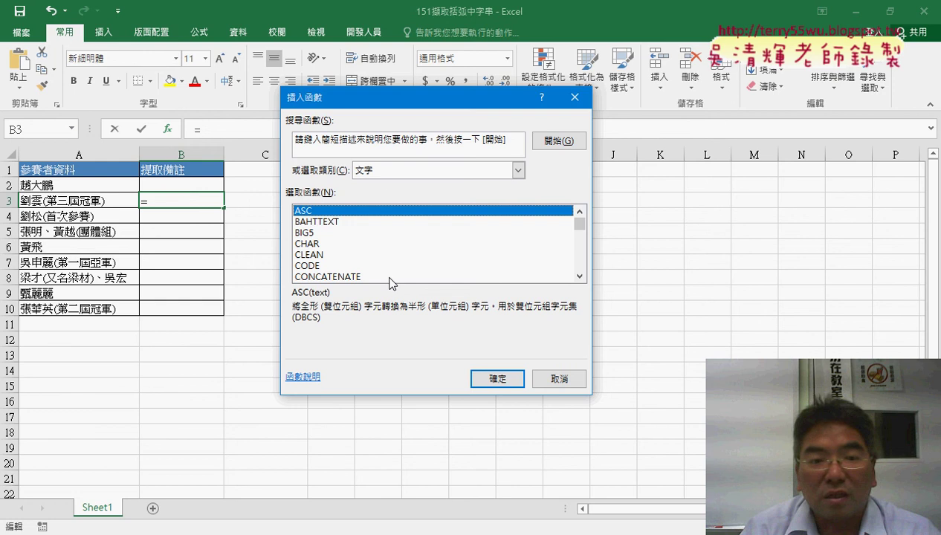
click(378, 172)
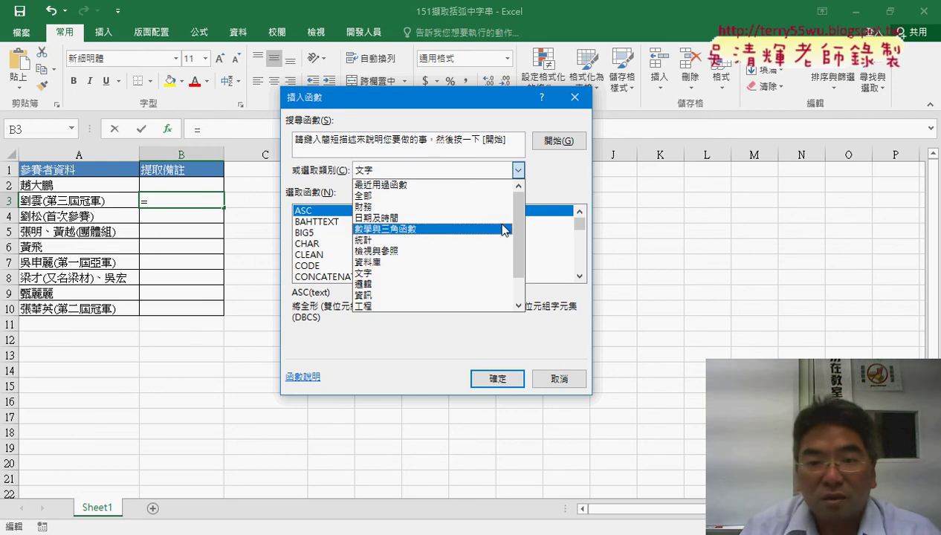
scroll(580, 231, down, 1)
scroll(580, 230, down, 1)
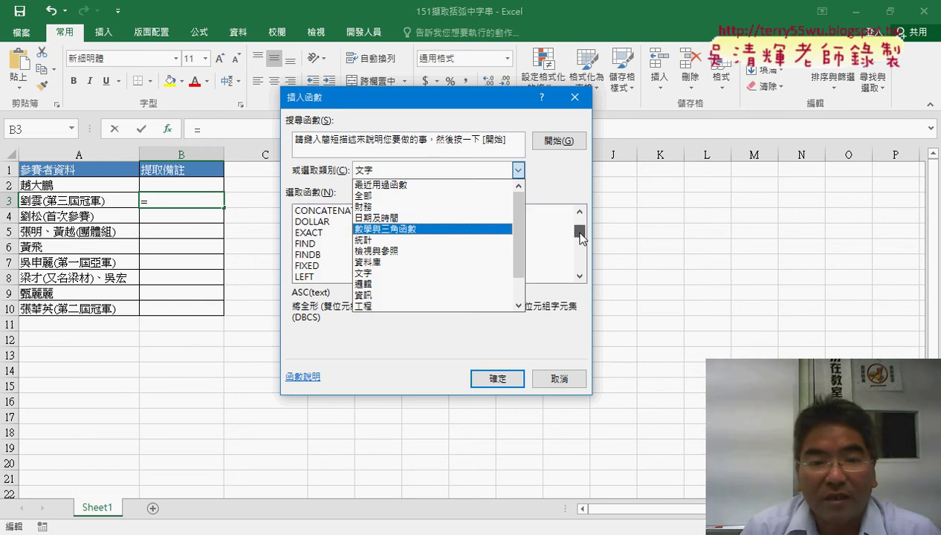
scroll(580, 230, down, 1)
click(364, 273)
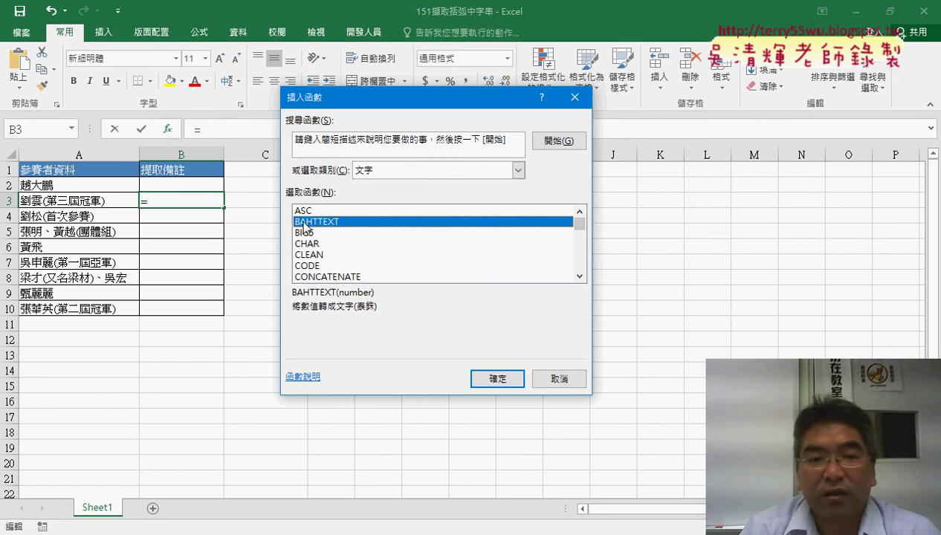
Pick FIND after comparing it with SEARCH, and confirm to open its arguments.
scroll(580, 230, down, 1)
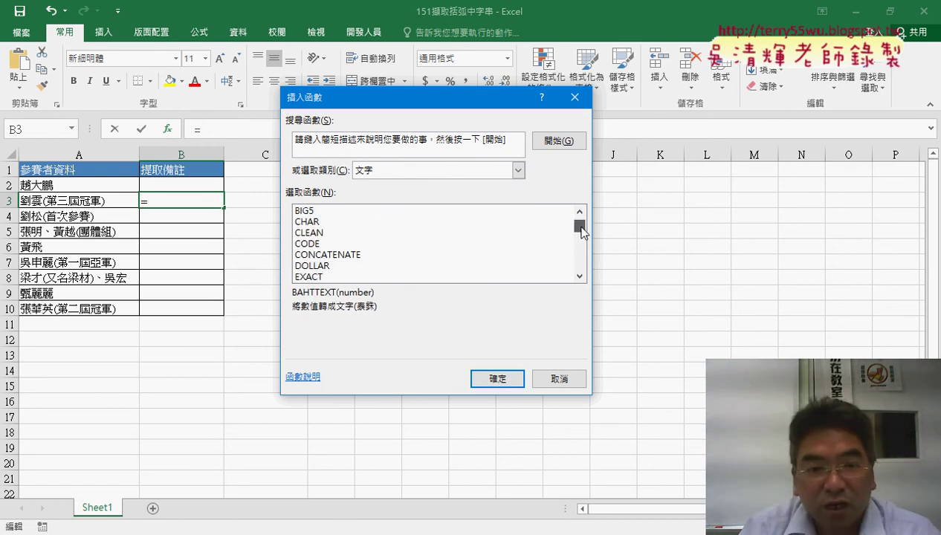
scroll(580, 231, down, 2)
click(332, 233)
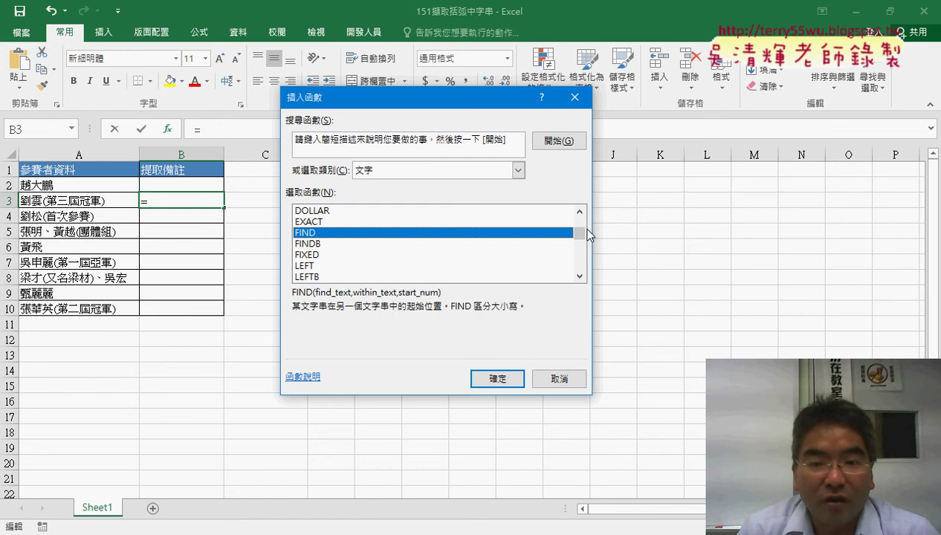
drag(579, 233, 580, 256)
click(332, 233)
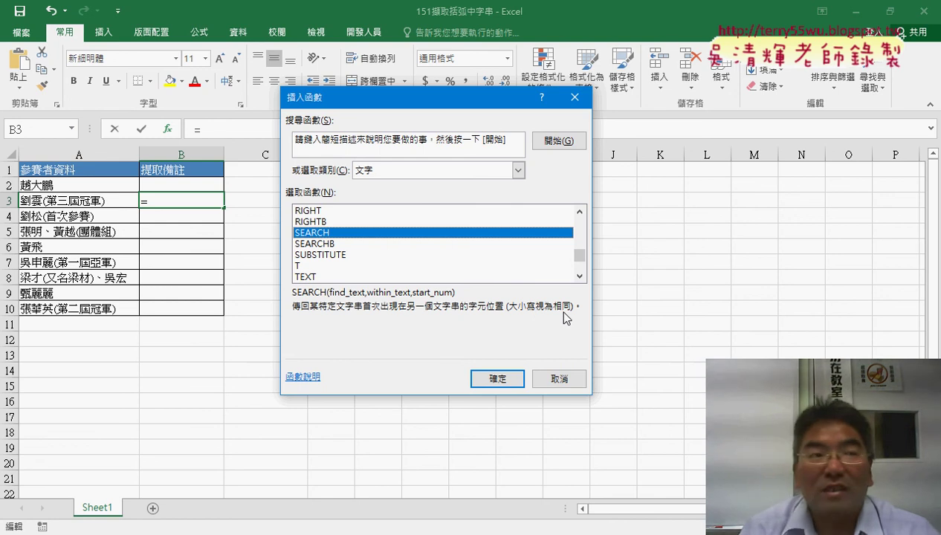
drag(579, 255, 580, 232)
click(423, 233)
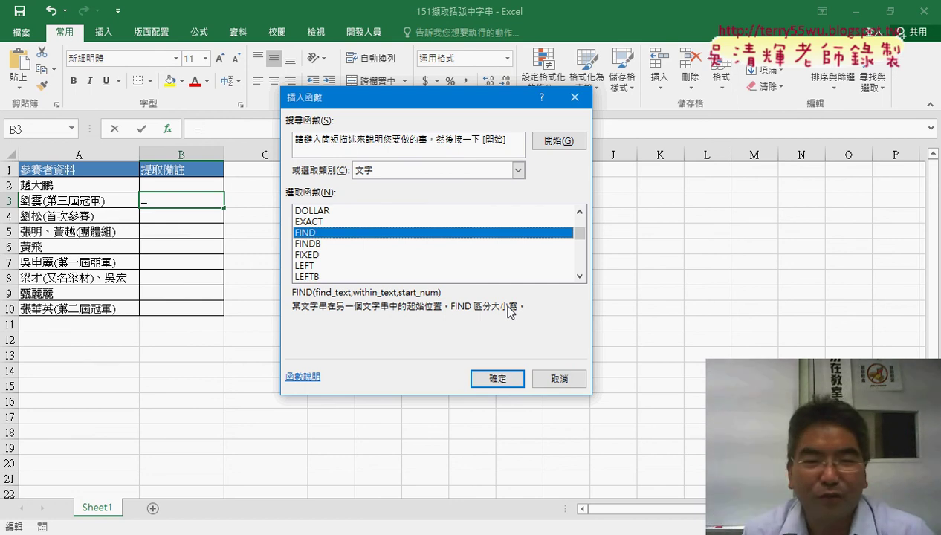
click(502, 380)
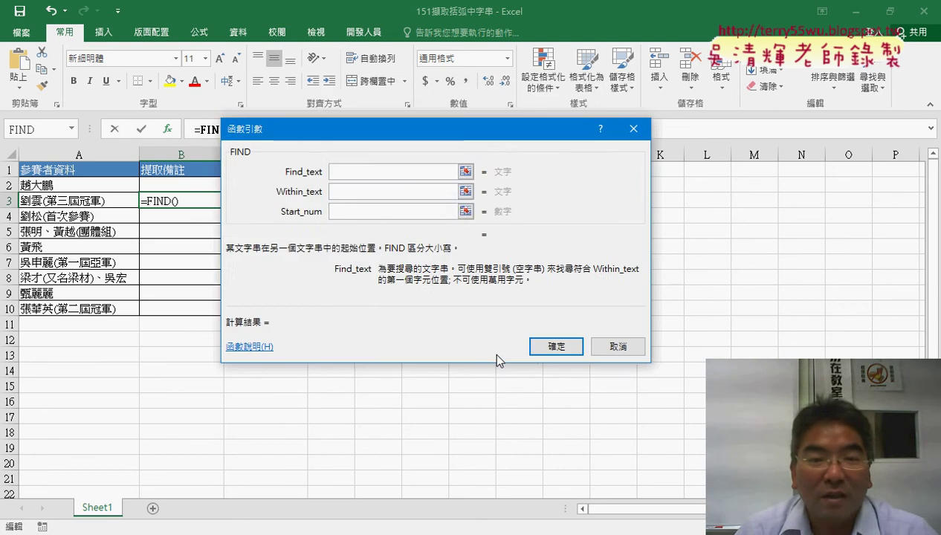
Set FIND's Find_text to "(" and Within_text to A3.
drag(468, 136, 566, 136)
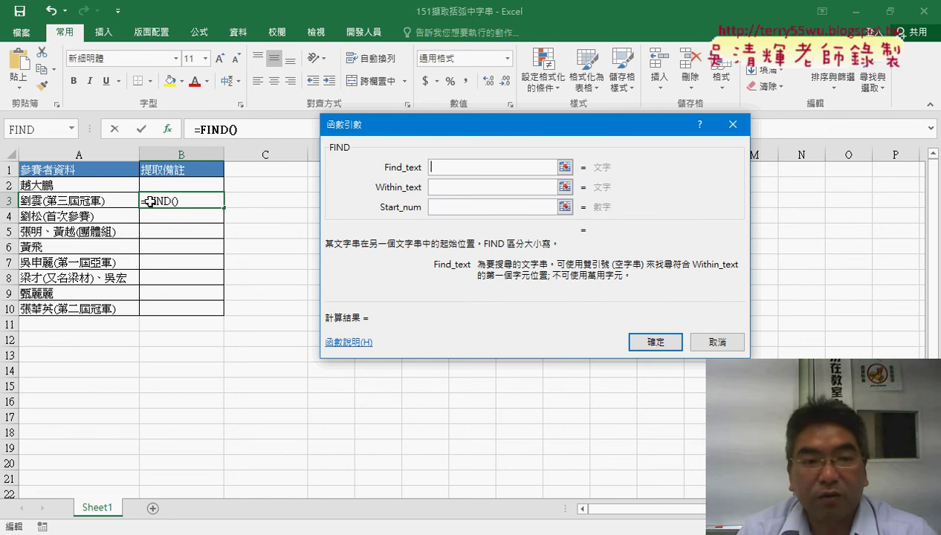
click(108, 202)
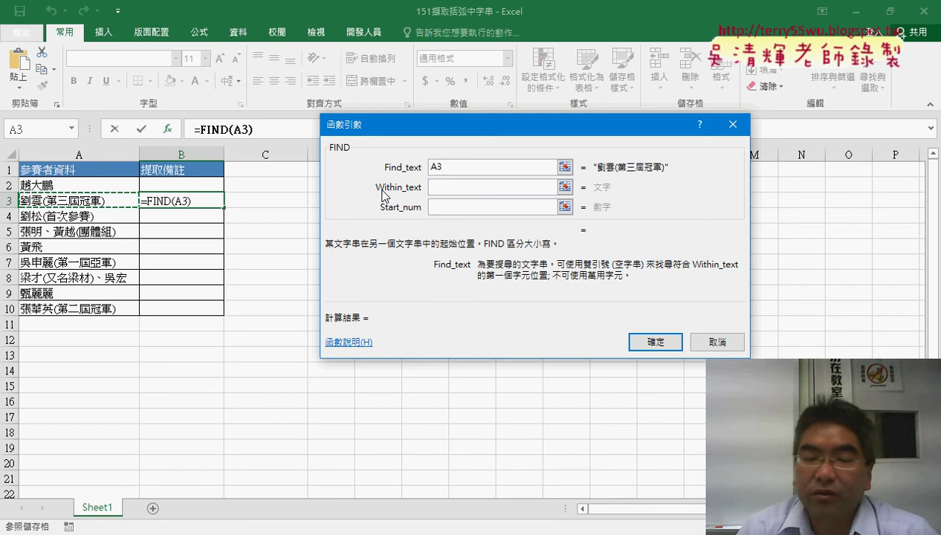
click(455, 188)
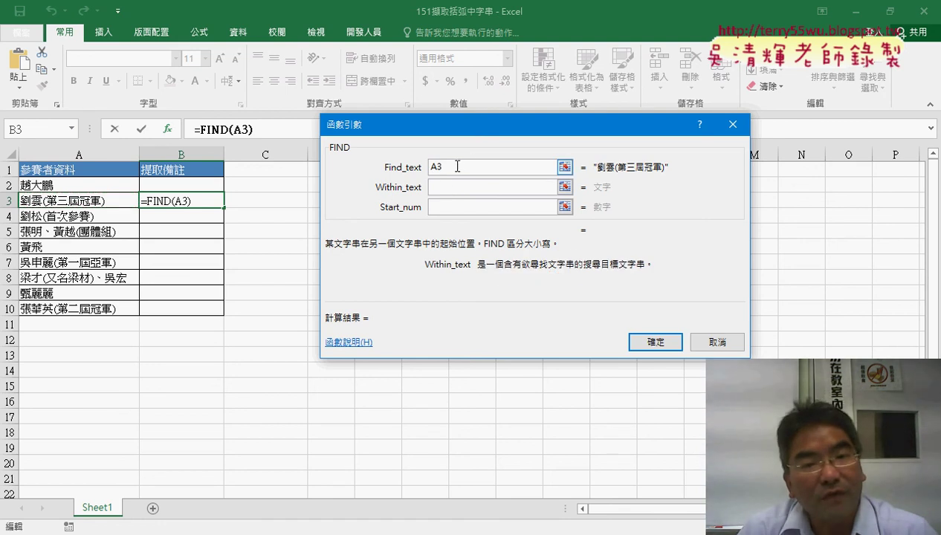
click(457, 167)
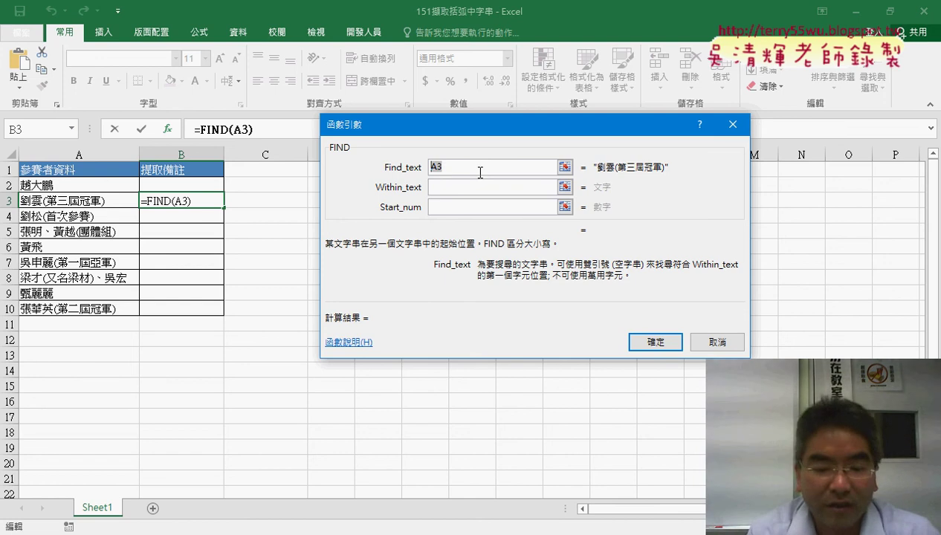
text("")
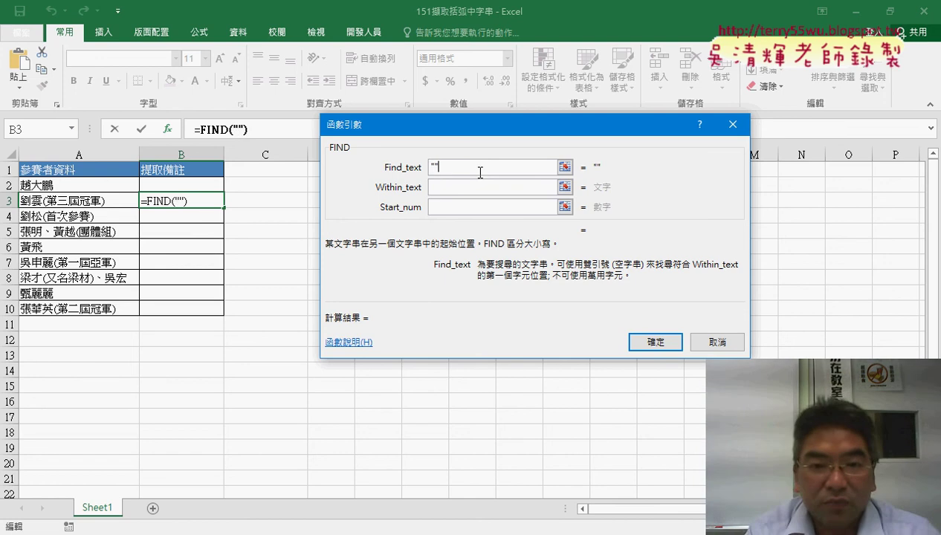
text(()
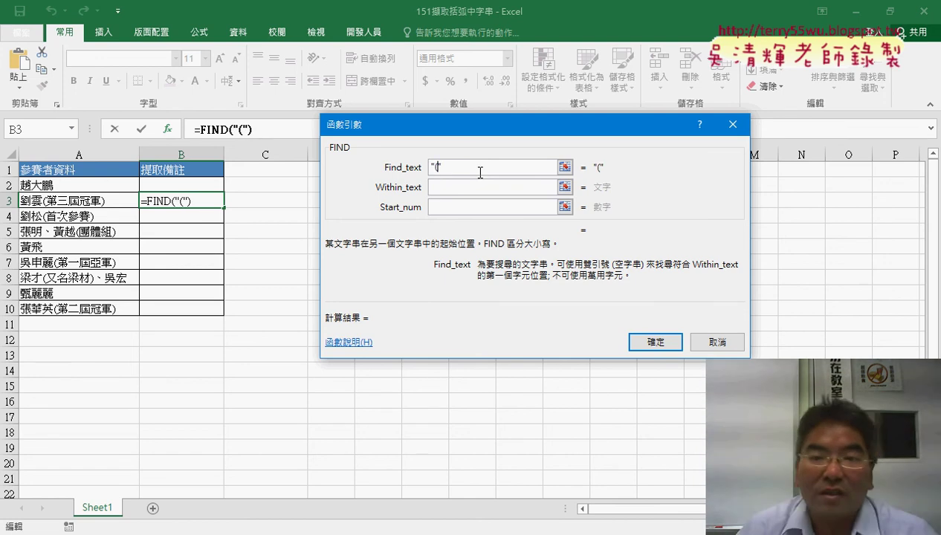
click(462, 192)
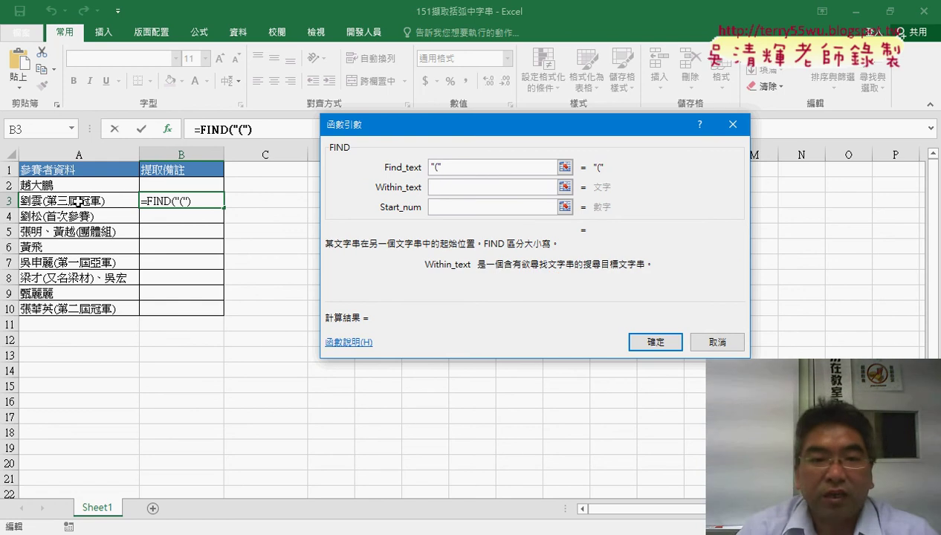
click(79, 200)
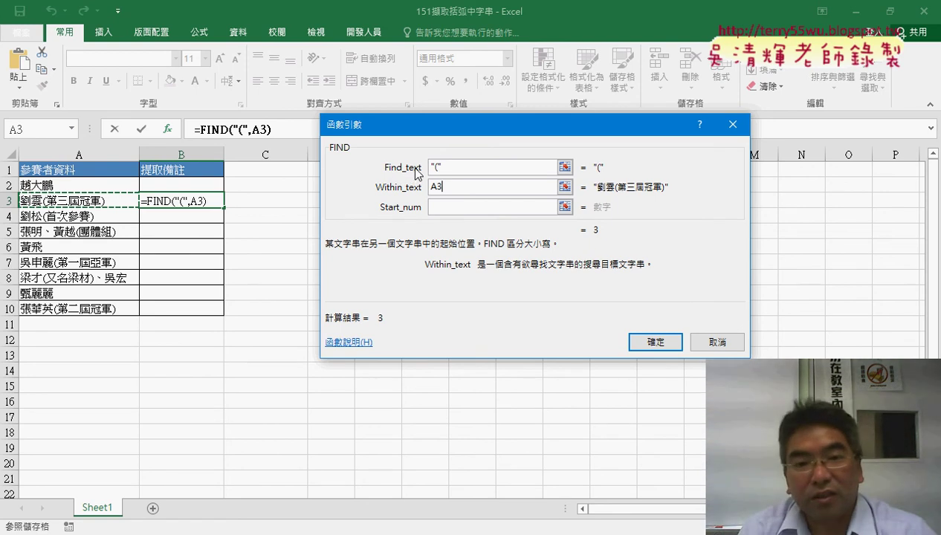
Leave Start_num empty and confirm =FIND("(",A3), returning 3.
click(435, 168)
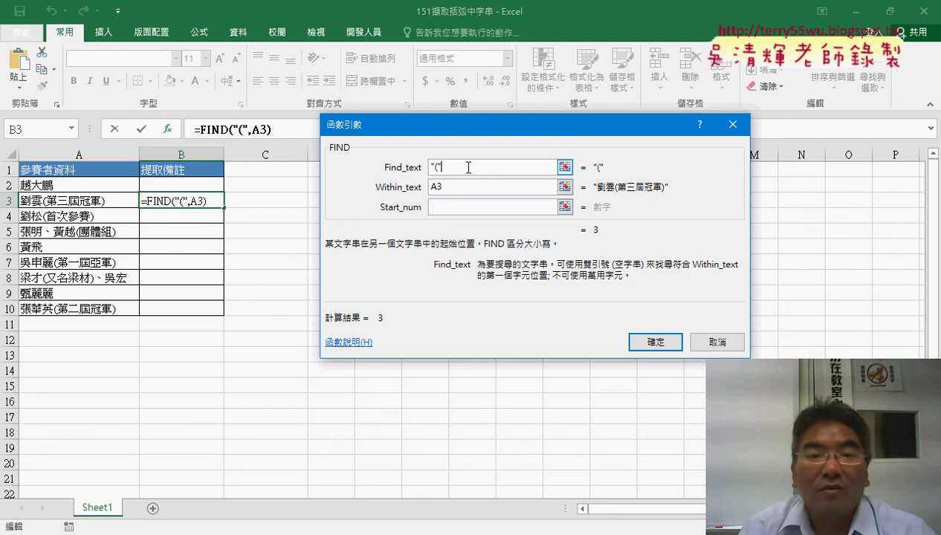
key(Tab)
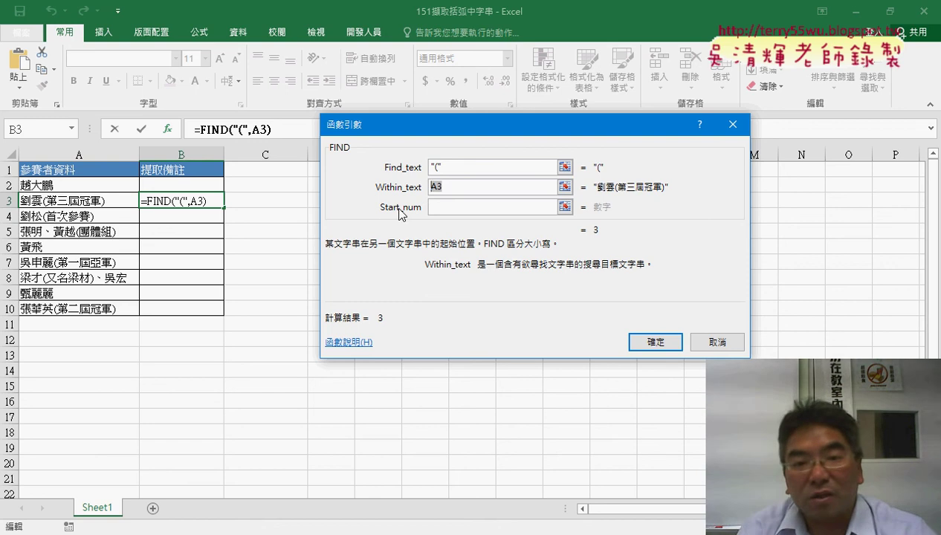
click(434, 207)
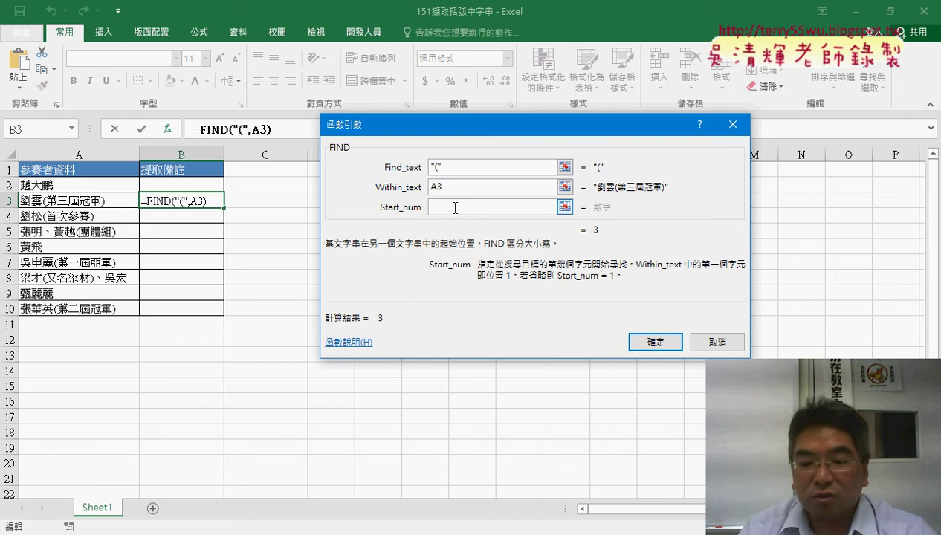
text(1)
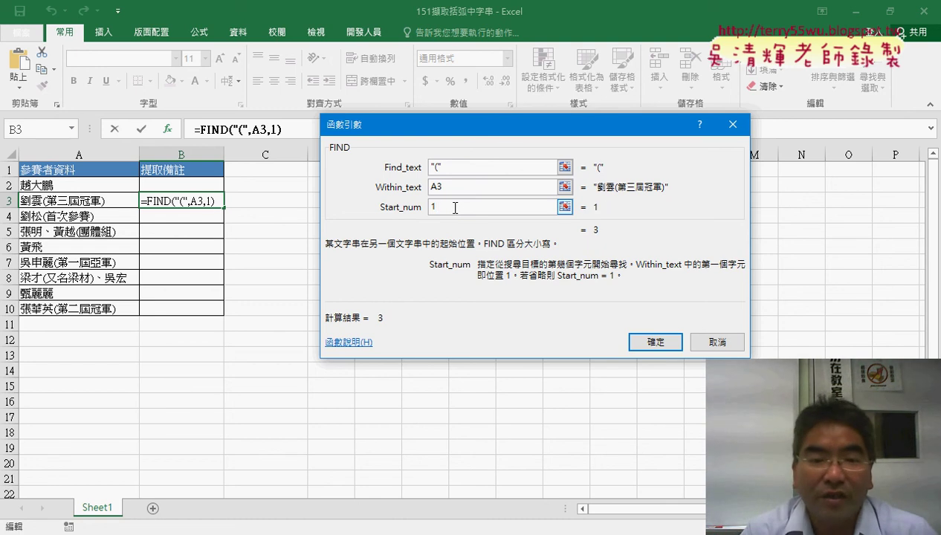
key(BackSpace)
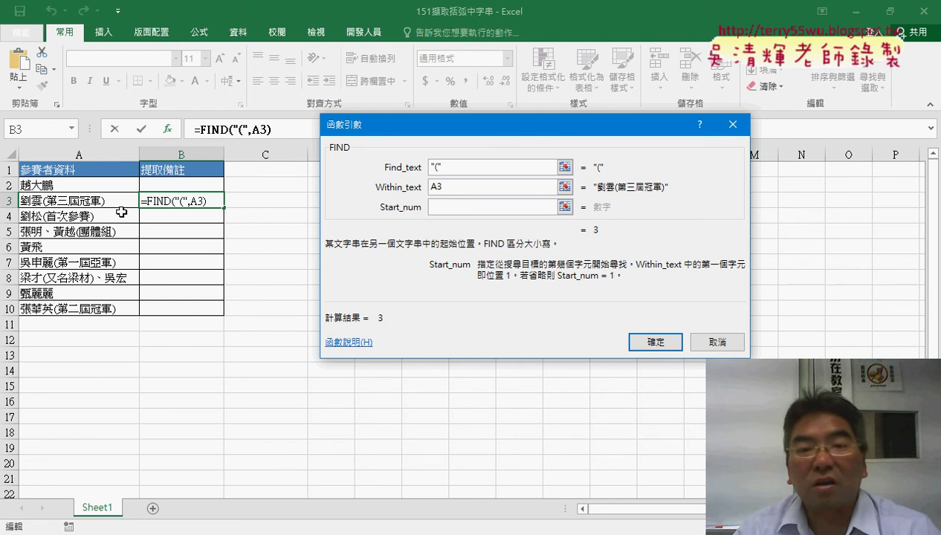
click(657, 343)
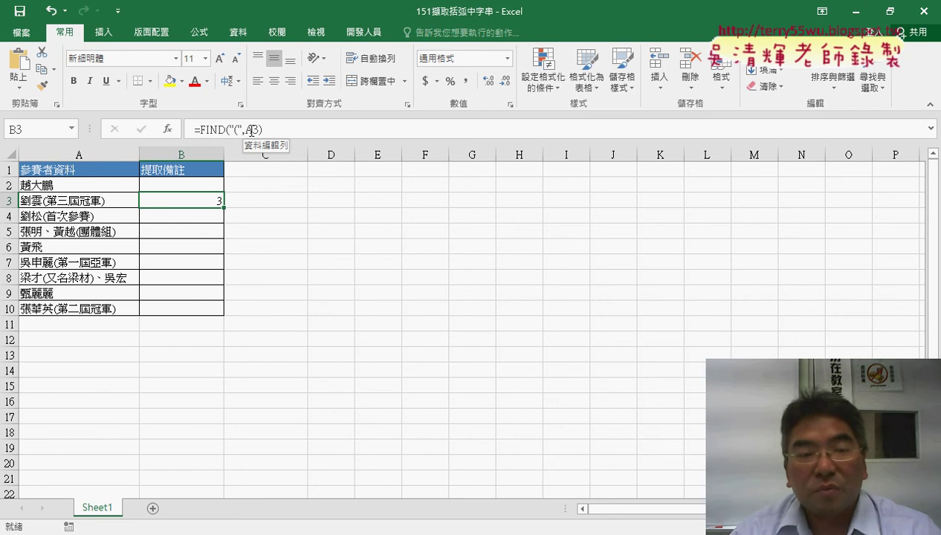
Narrow column C to a thin spacer column.
click(304, 155)
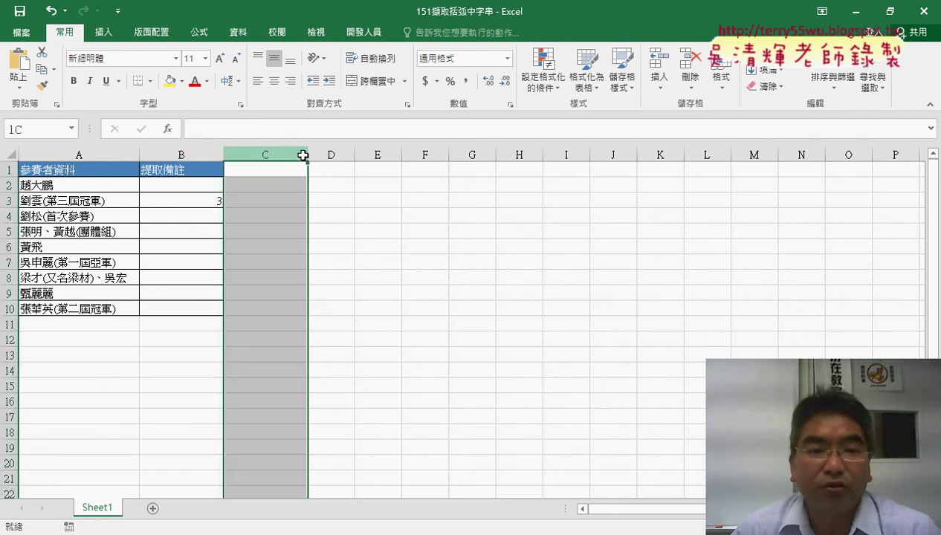
drag(304, 155, 246, 154)
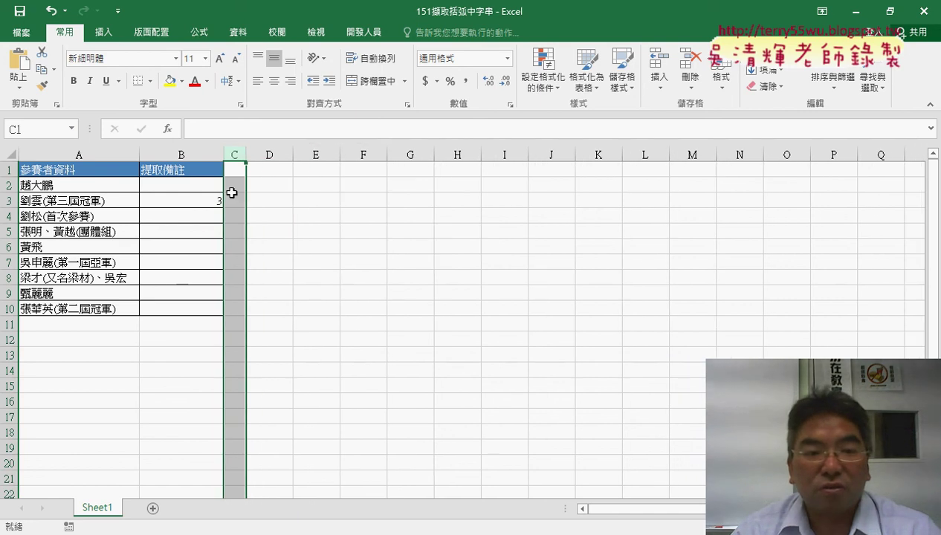
click(280, 199)
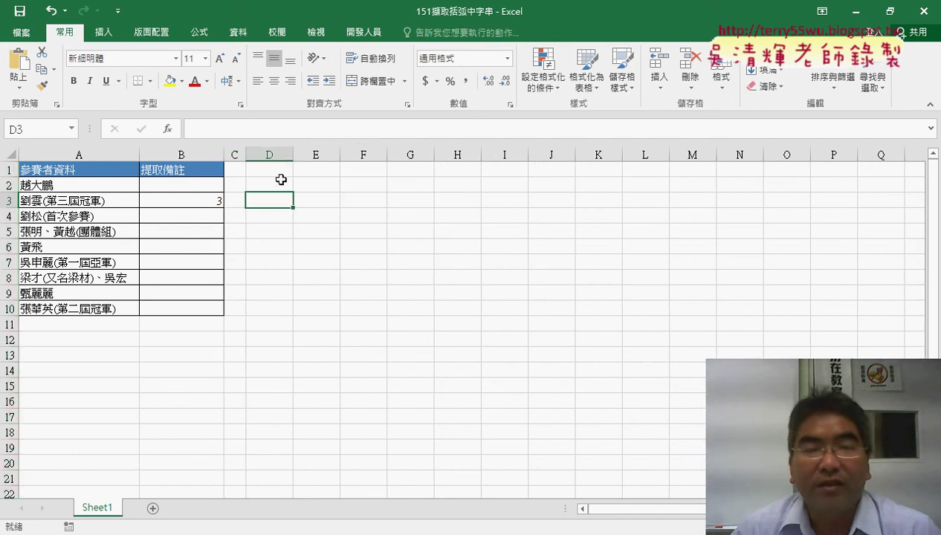
Enter the headers 前括弧, 後括弧 and 切割 in D1, E1 and F1.
click(272, 173)
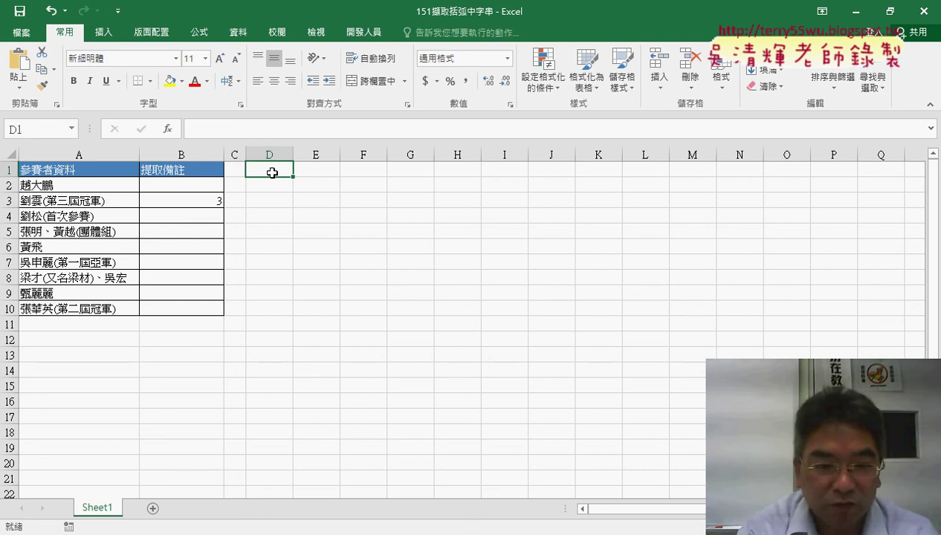
text(前)
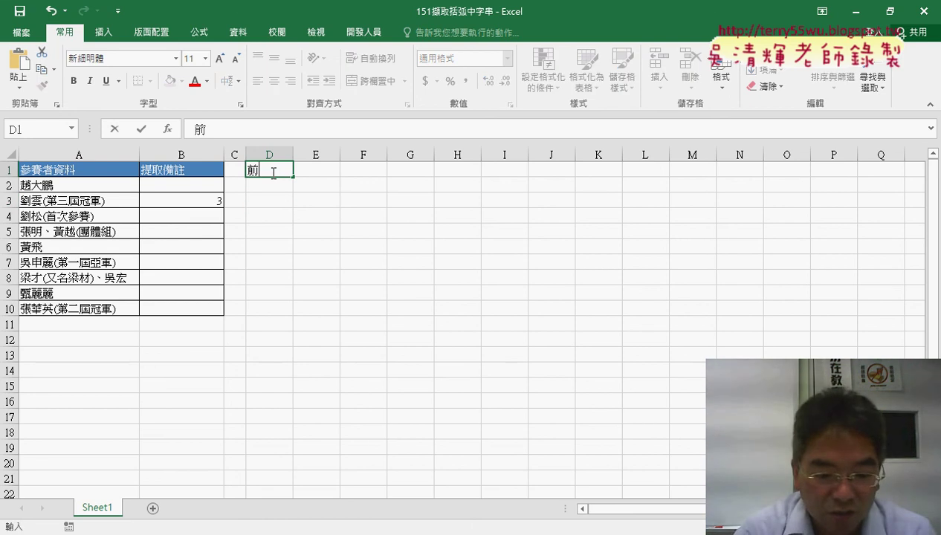
text(括弧)
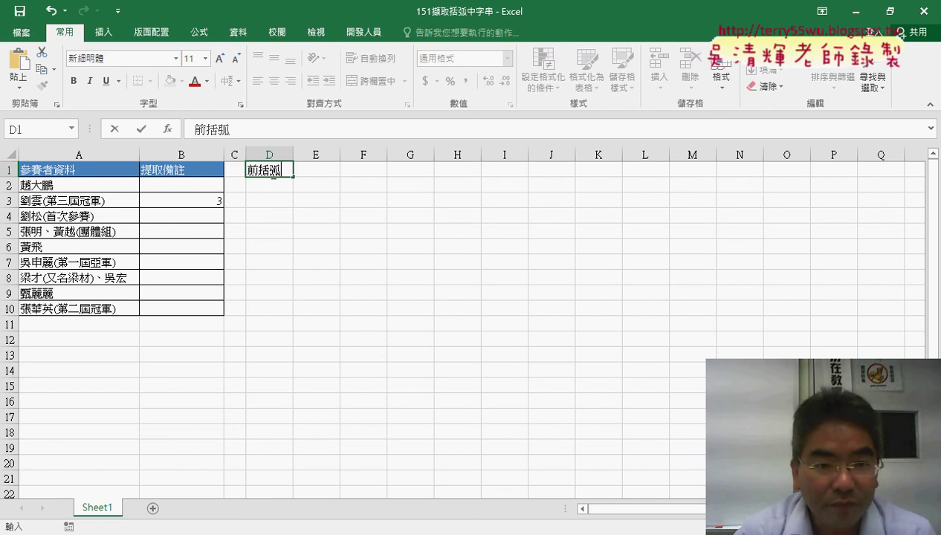
key(Tab)
text(ㄏ)
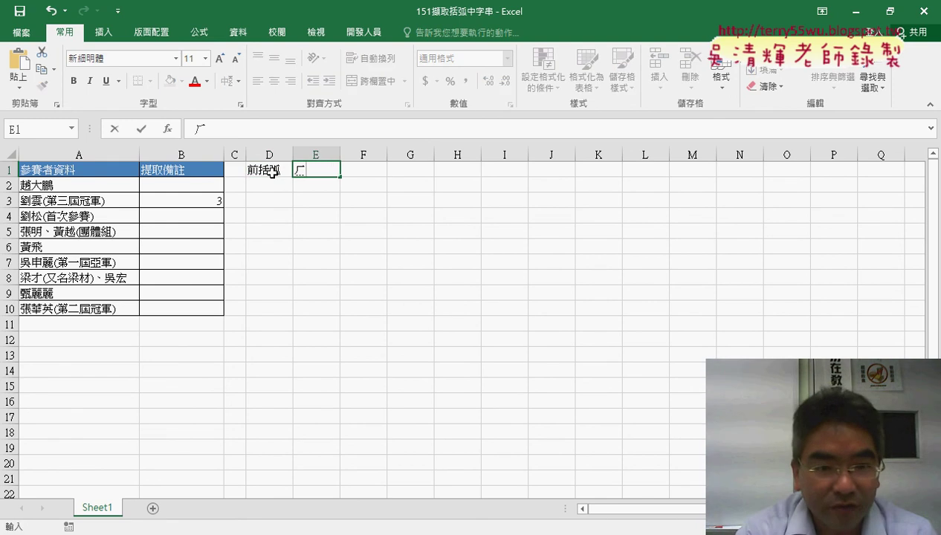
text(後)
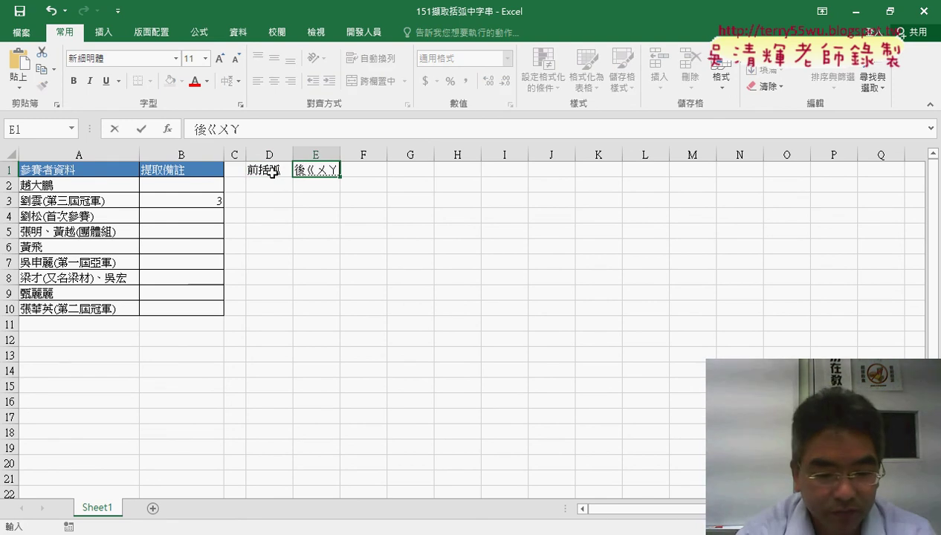
text(括弧)
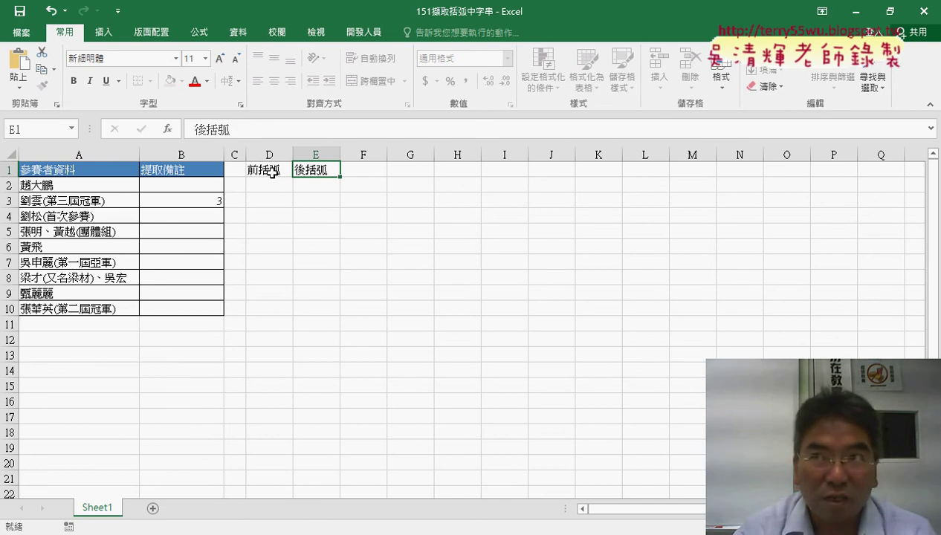
key(Tab)
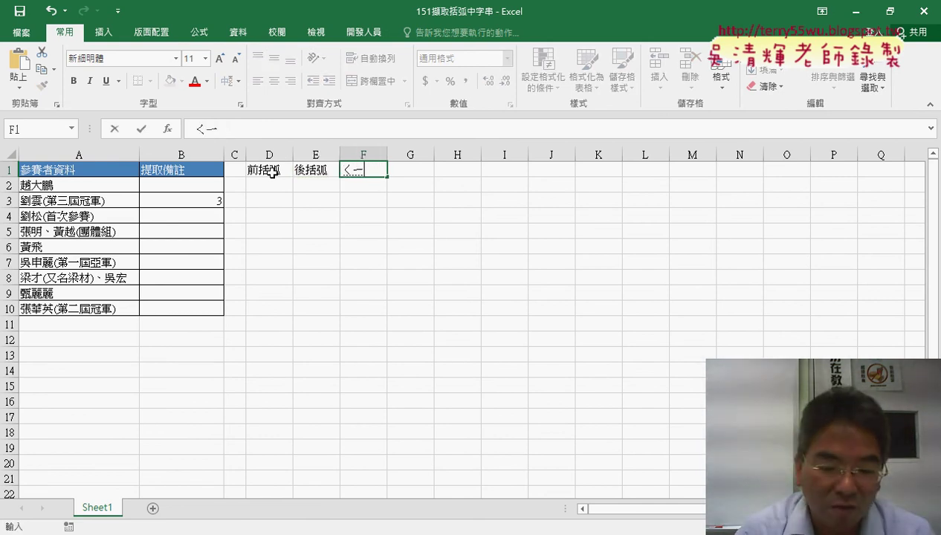
text(竊鴿)
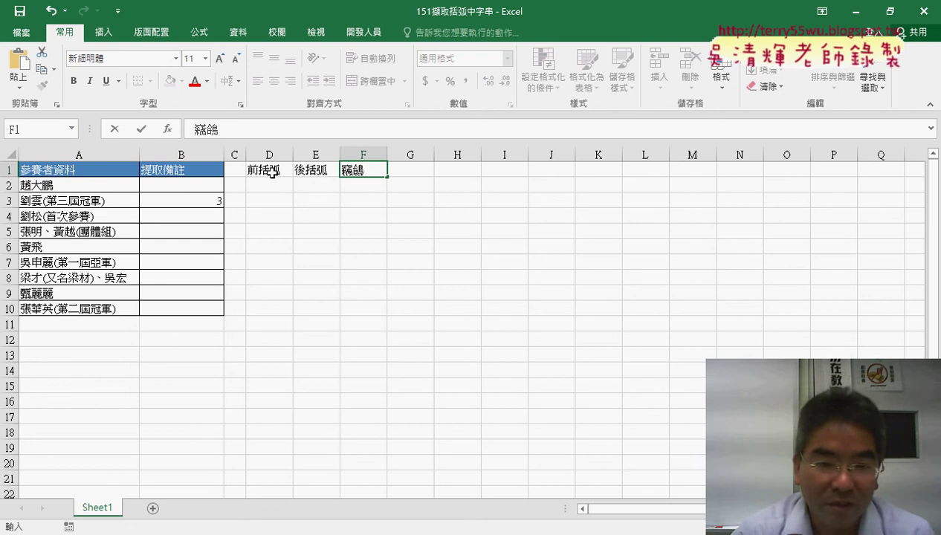
text(切割)
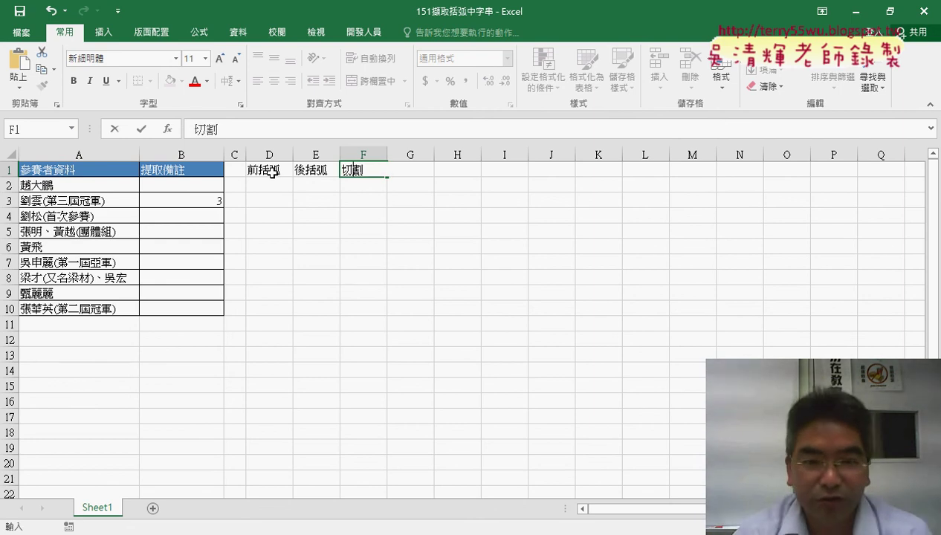
key(Return)
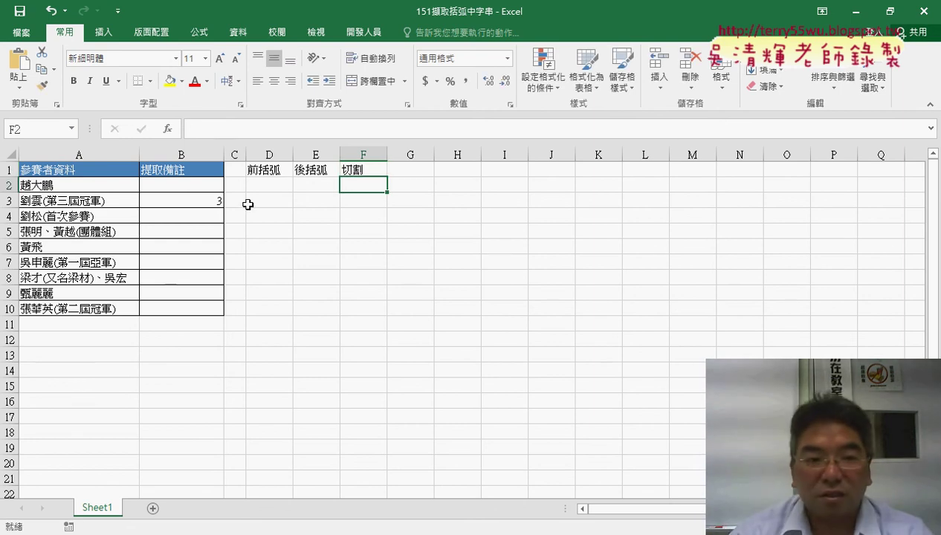
click(215, 201)
Cut the =FIND("(",A3) formula text from B3 and paste it into D3.
drag(194, 130, 262, 130)
right_click(223, 131)
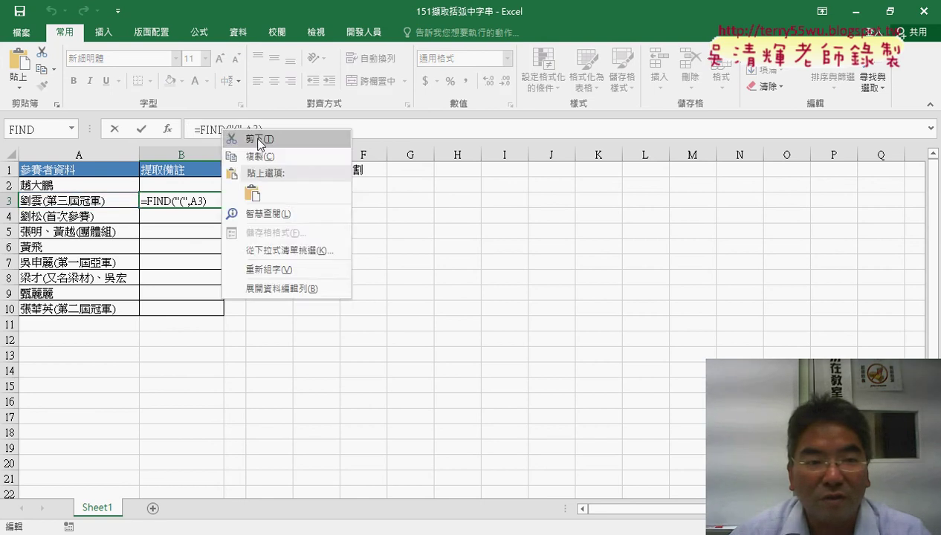
click(260, 140)
click(115, 129)
click(265, 207)
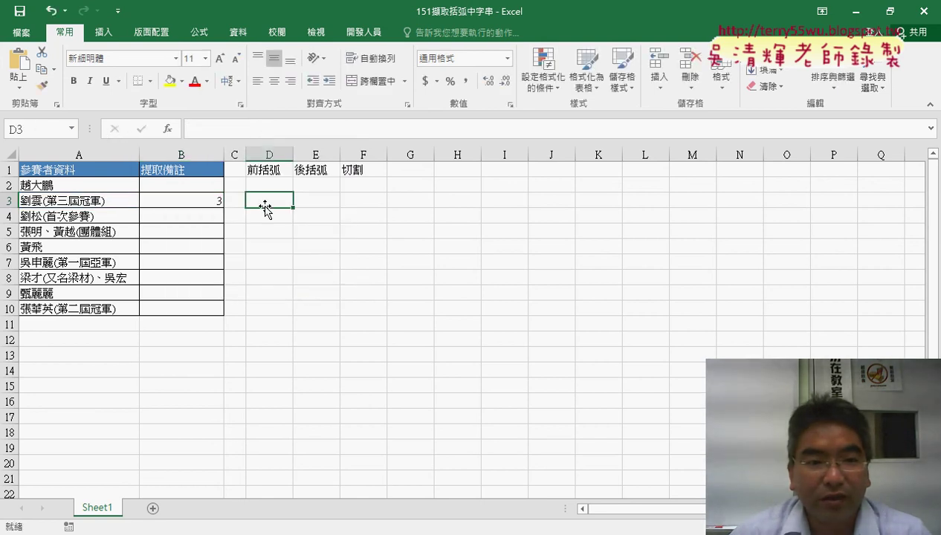
click(192, 129)
right_click(260, 128)
click(267, 189)
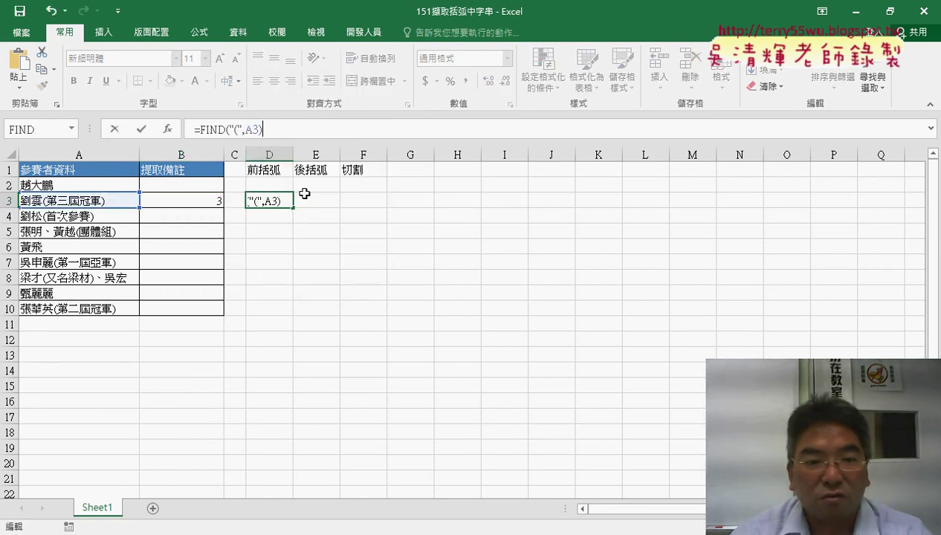
click(317, 204)
Clear the old formula out of cell B3.
click(220, 203)
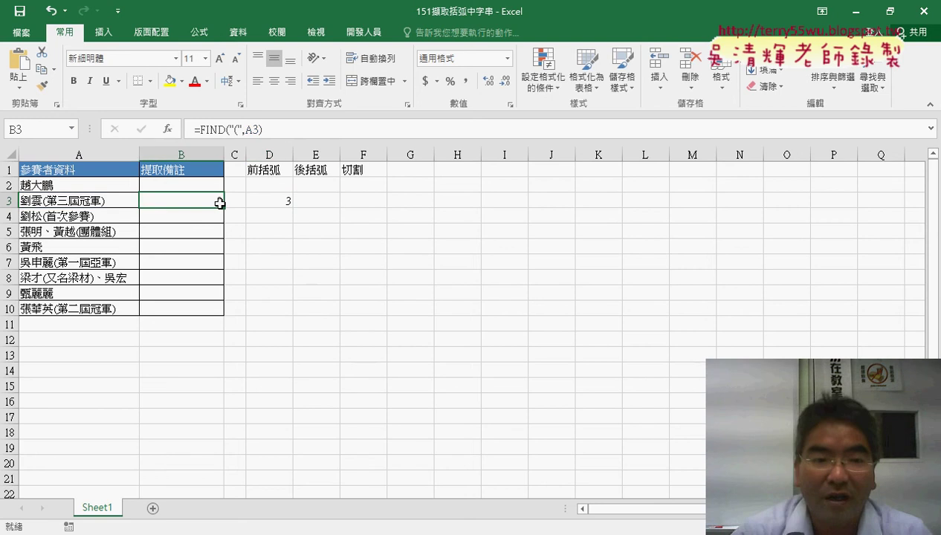
key(Delete)
click(320, 200)
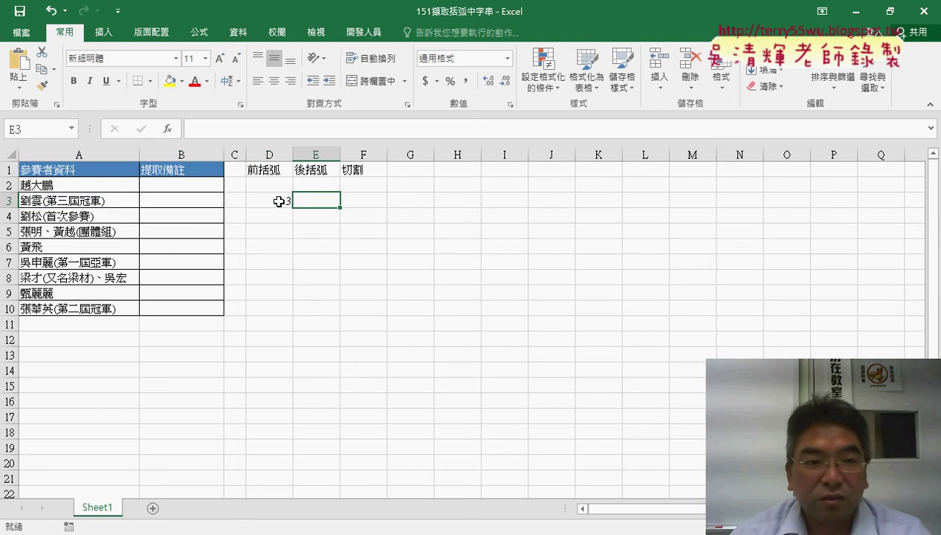
click(176, 131)
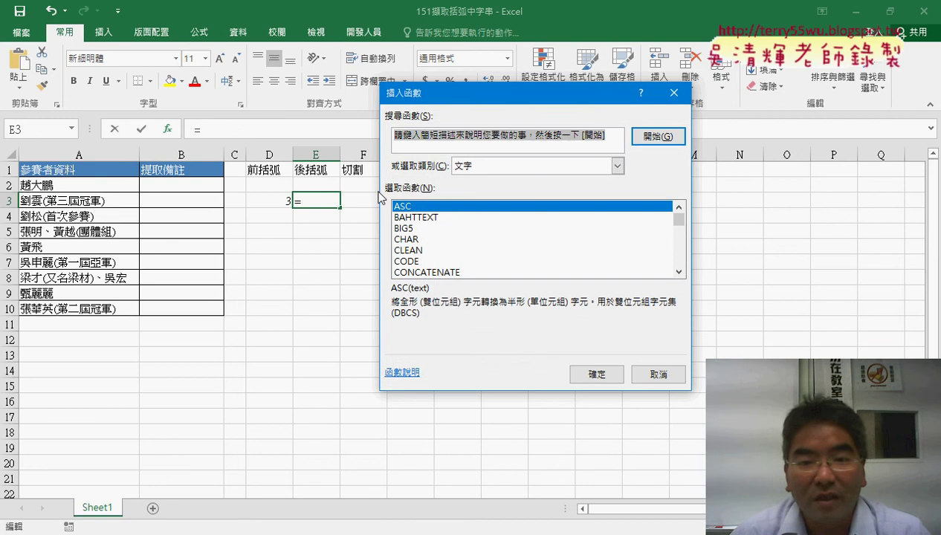
Build =FIND(")",A3) in E3 from the recently used FIND function, returning 9.
click(495, 166)
click(491, 178)
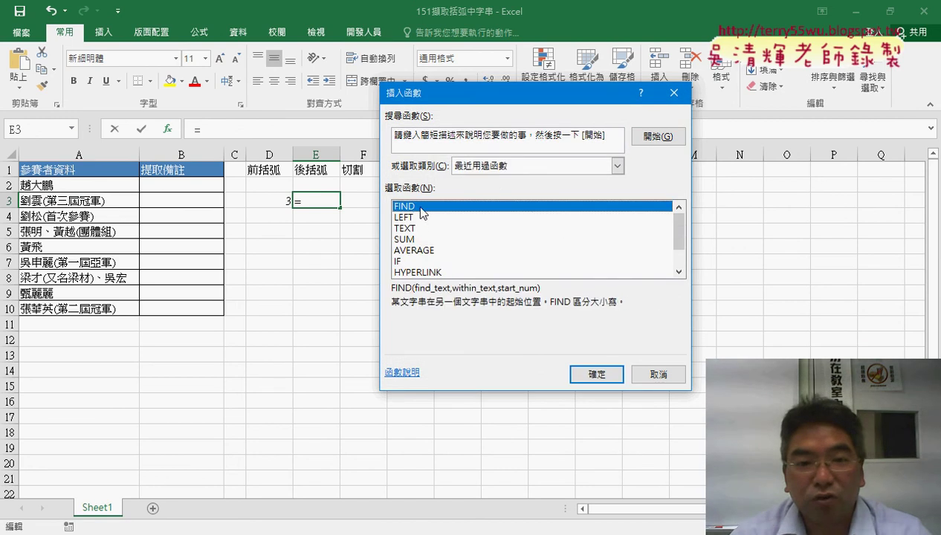
double_click(421, 208)
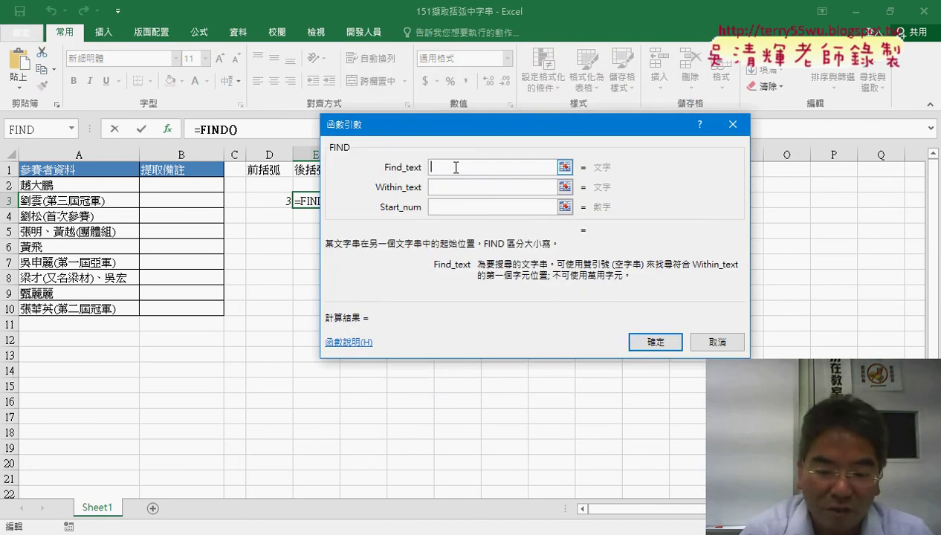
text(")
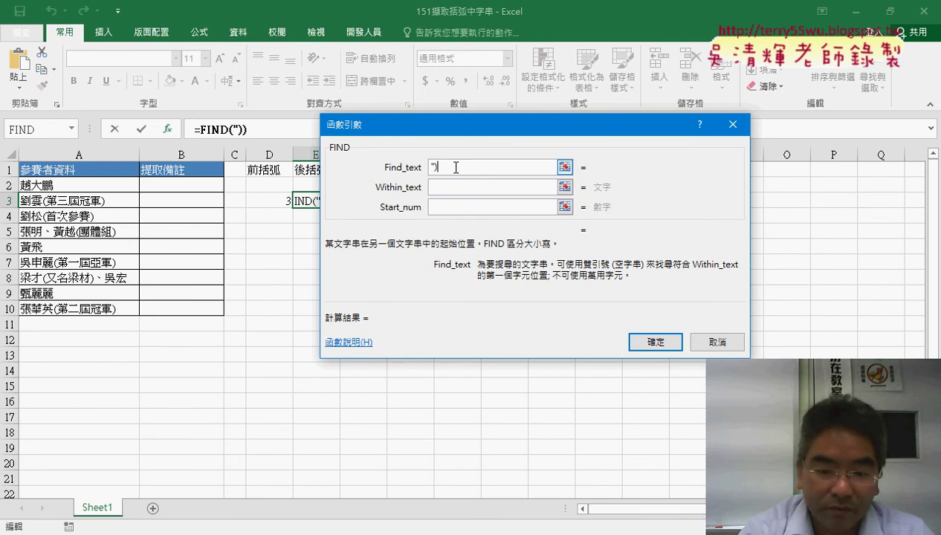
text()")
key(Tab)
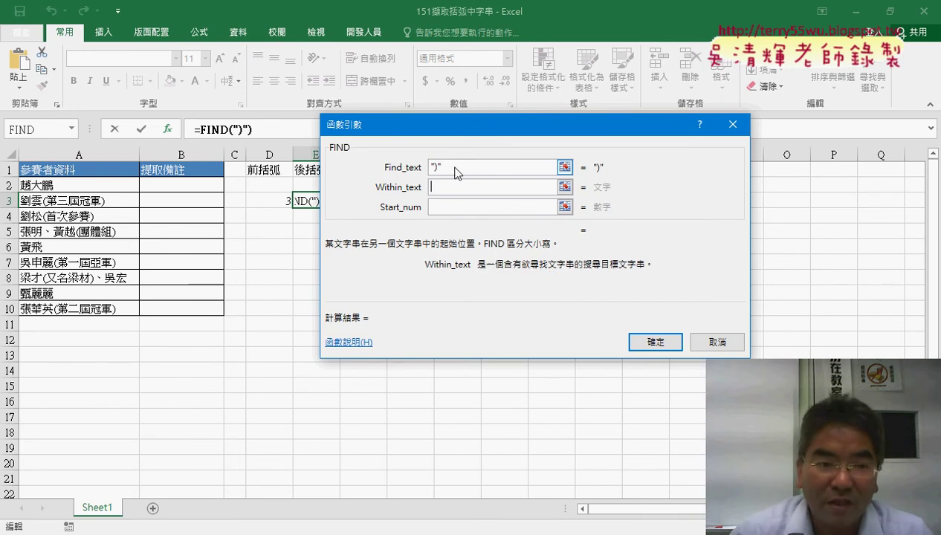
click(89, 202)
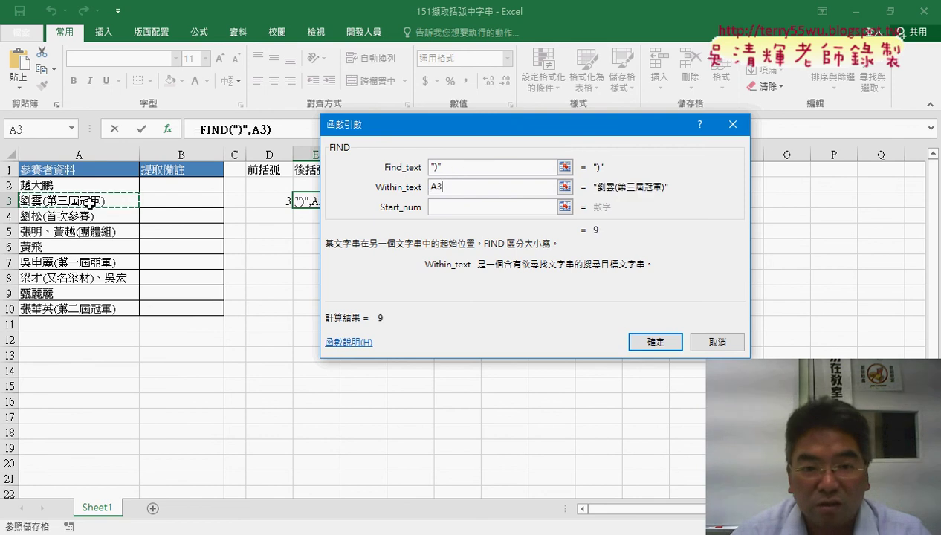
click(657, 340)
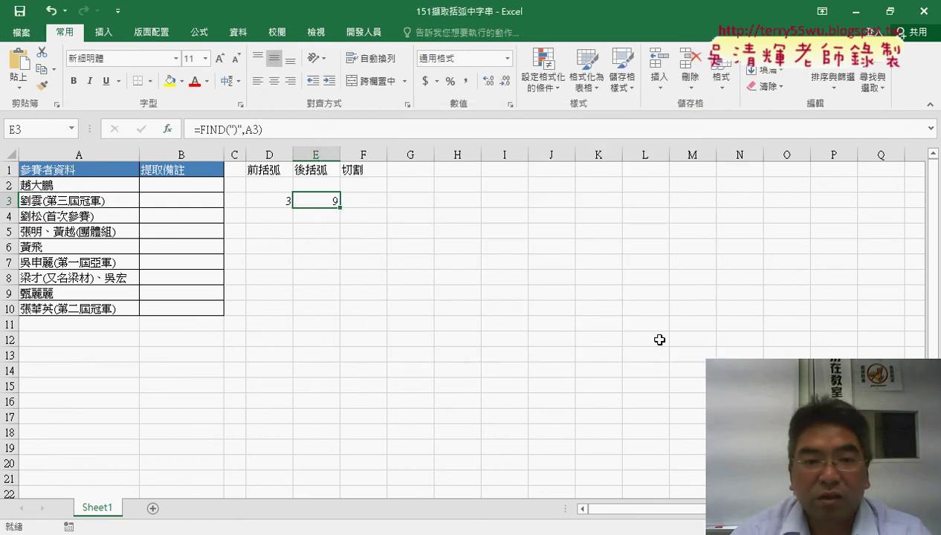
click(365, 201)
Insert the MID function into F3 from the 文字 function category.
click(168, 130)
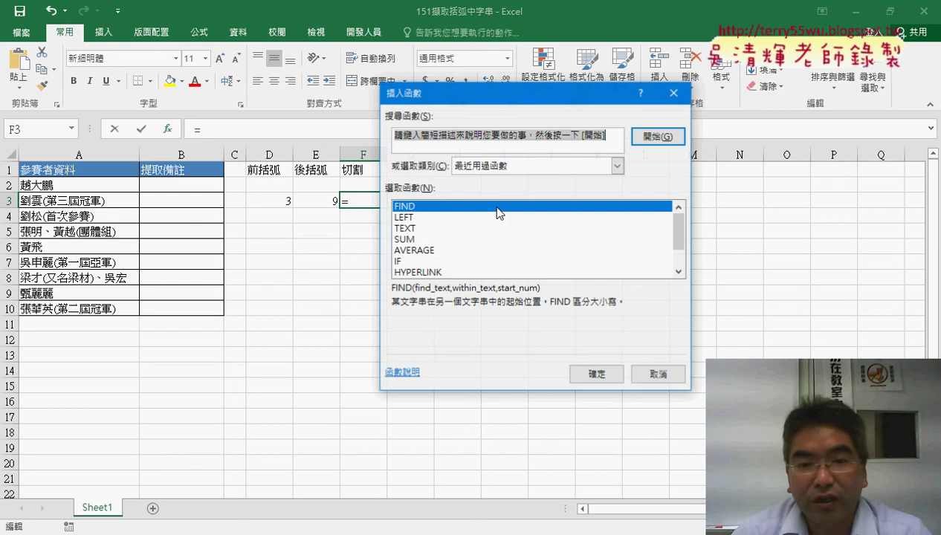
click(617, 165)
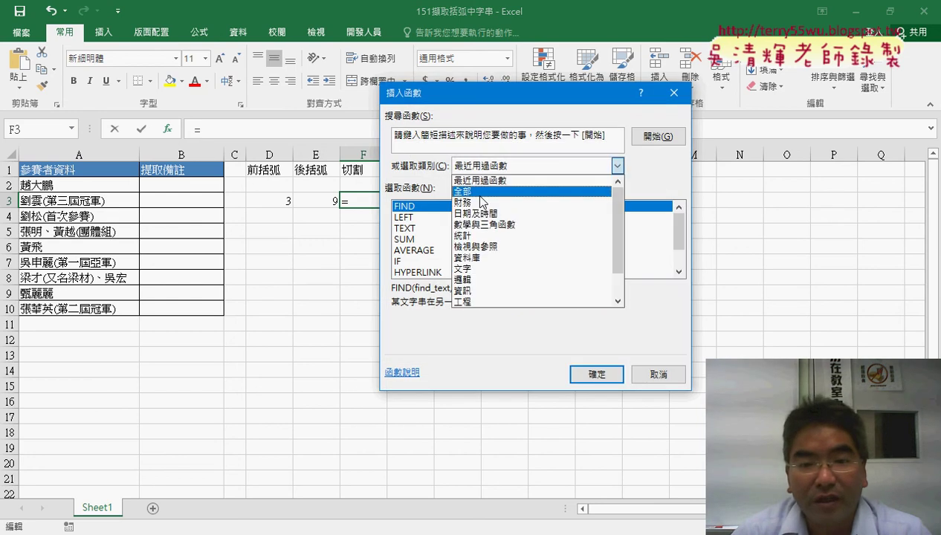
click(466, 266)
click(464, 239)
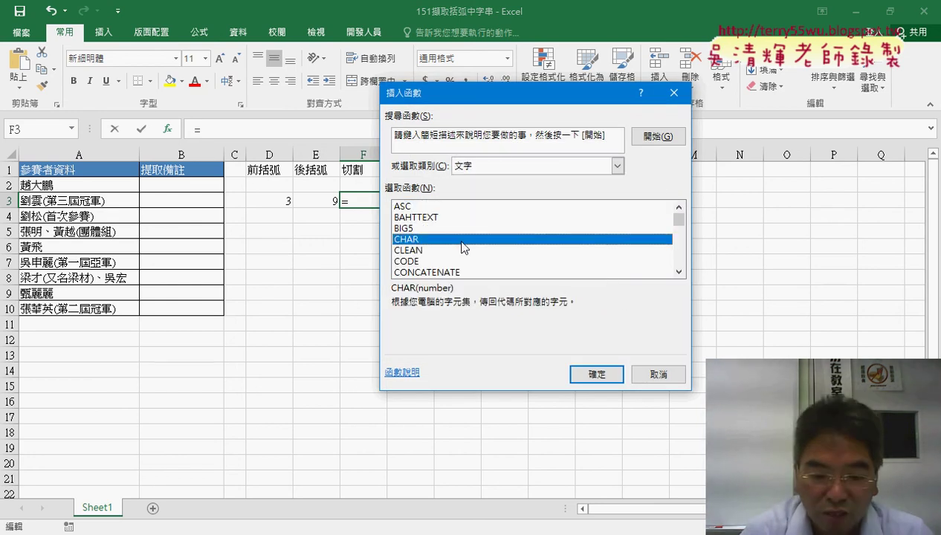
key(m)
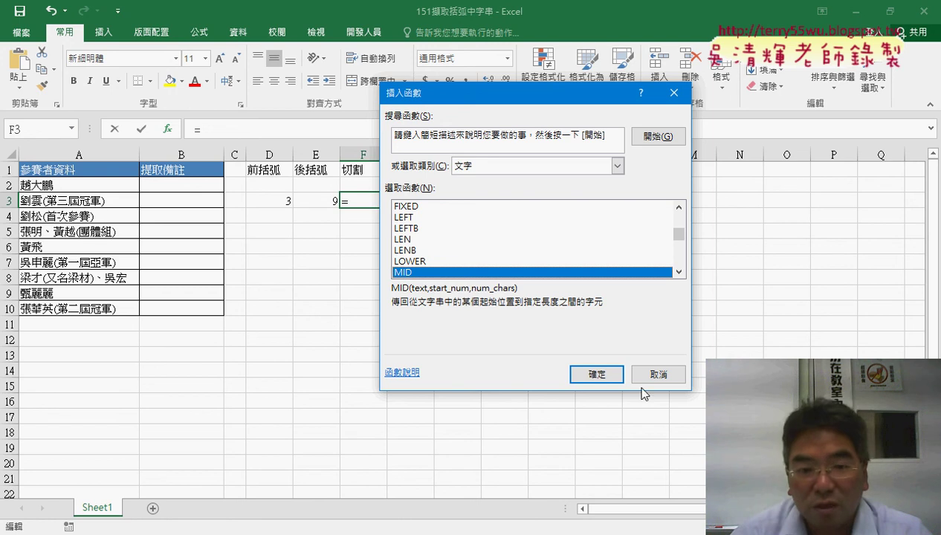
click(575, 374)
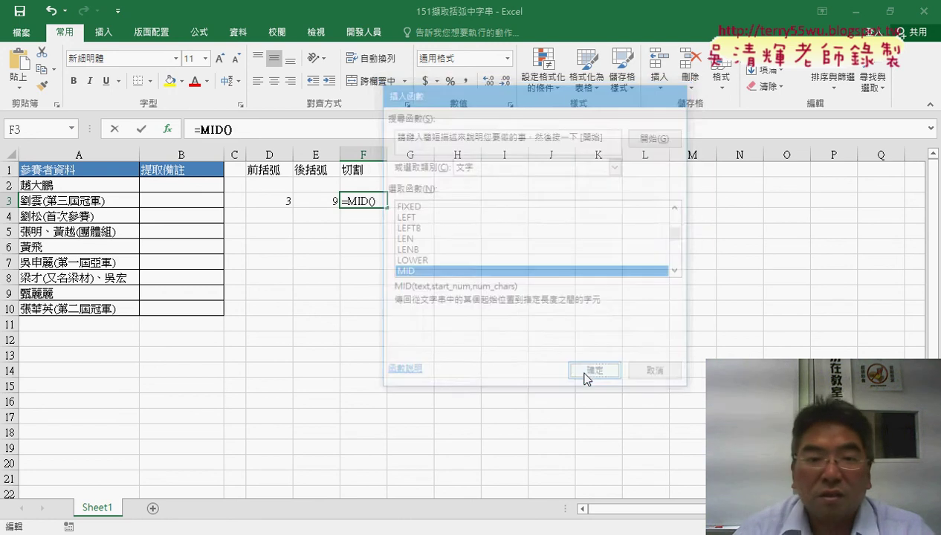
drag(443, 125, 537, 112)
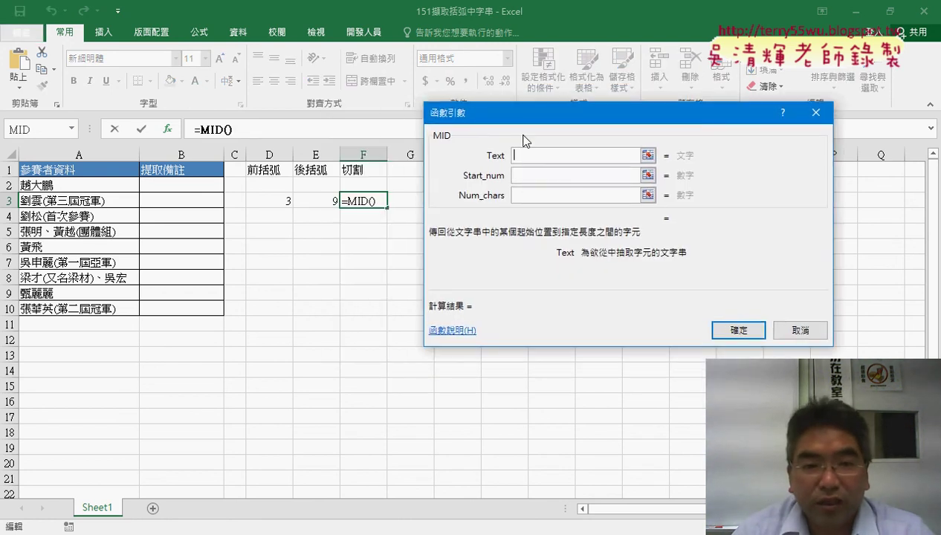
Set MID's Text to A3, Start_num to D3+1 and Num_chars to E3-D3-1.
click(65, 204)
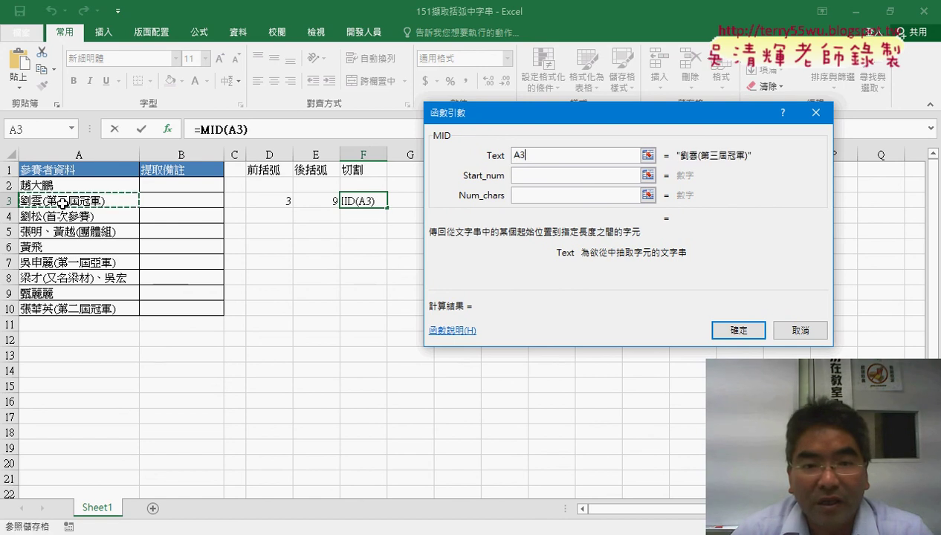
click(526, 175)
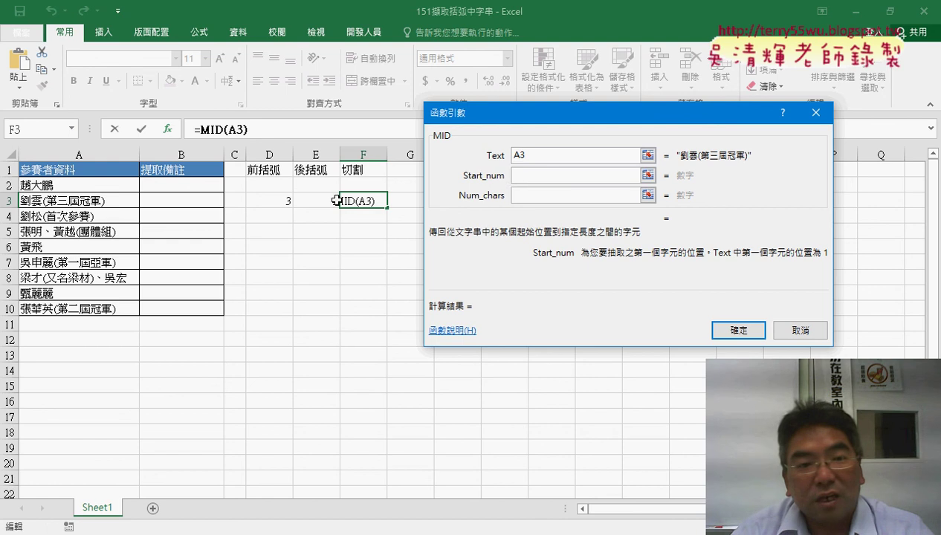
click(283, 205)
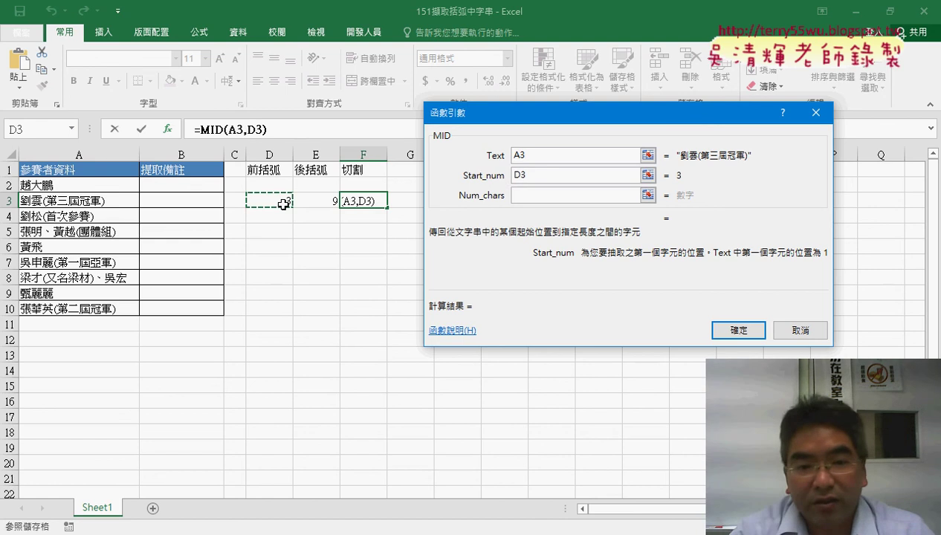
text(+1)
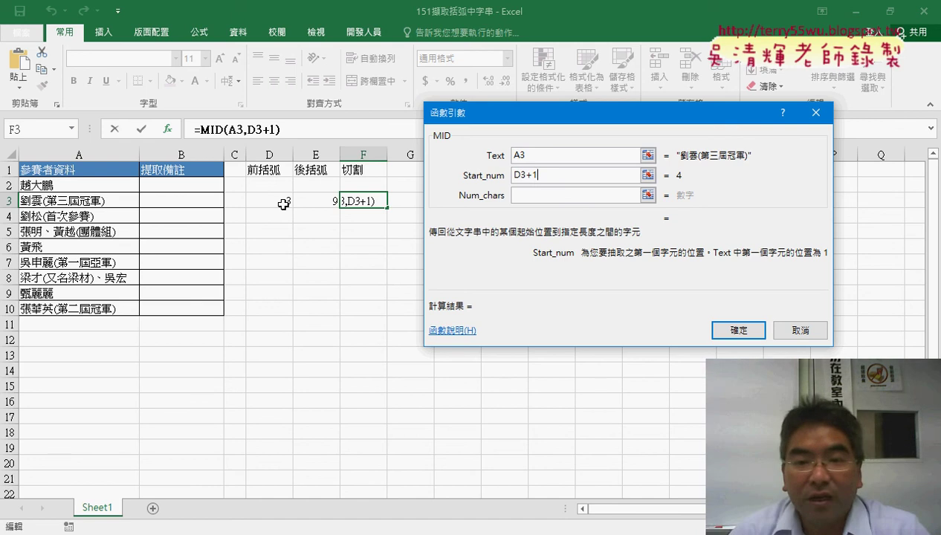
click(539, 194)
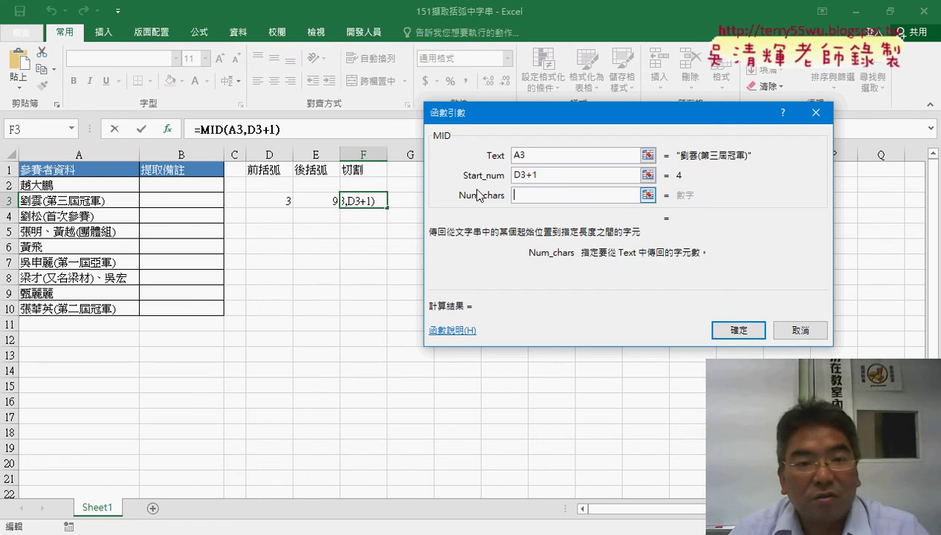
click(326, 200)
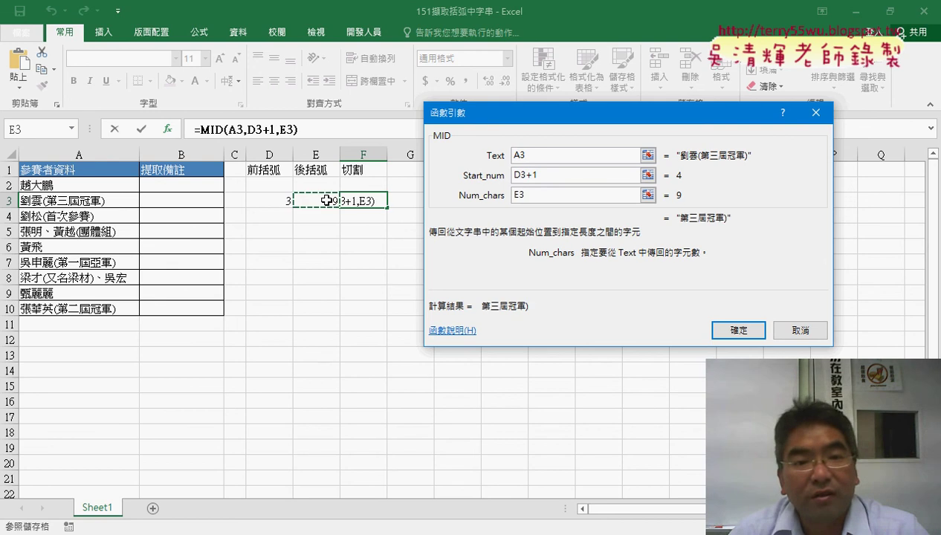
text(-)
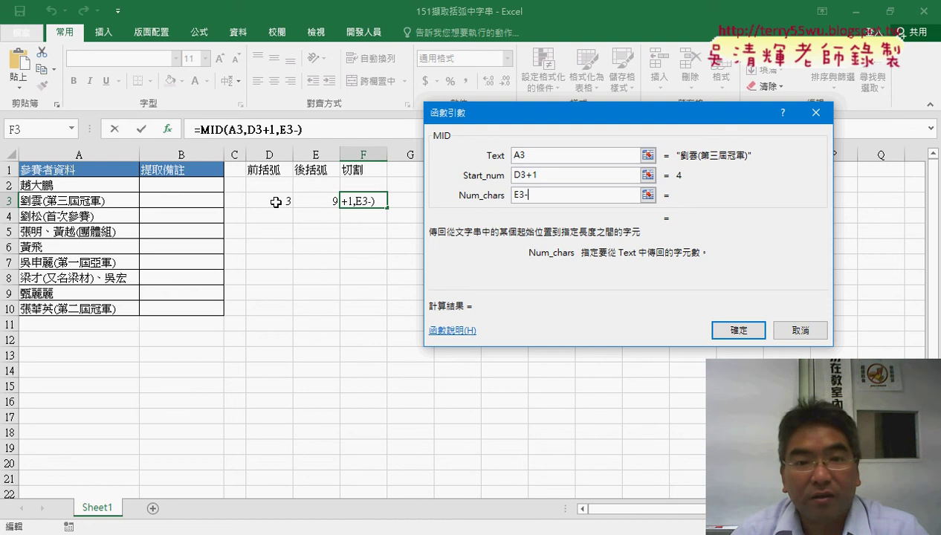
click(276, 202)
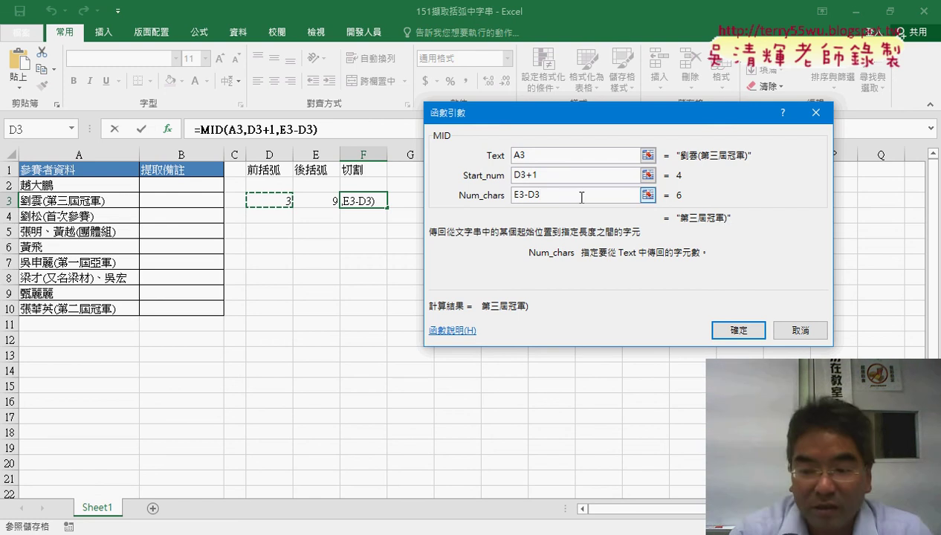
text(-1)
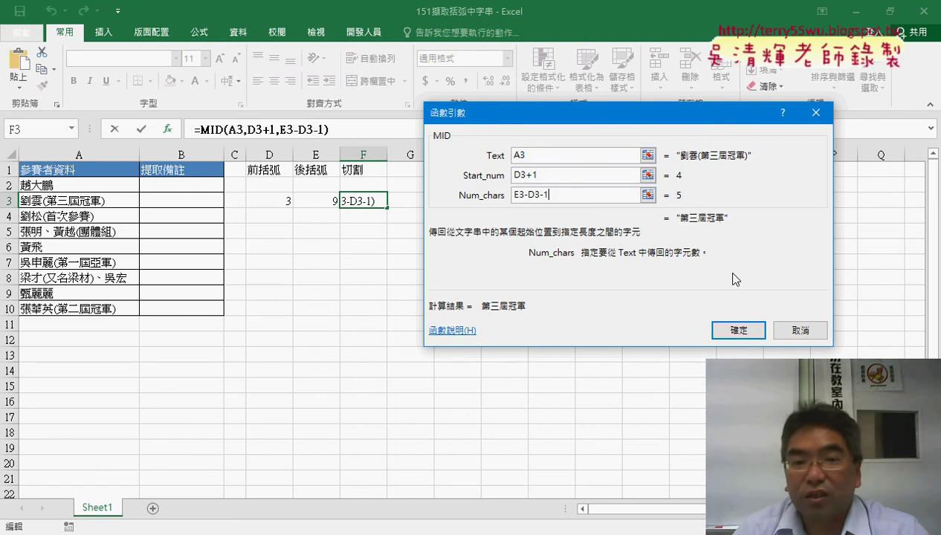
click(739, 330)
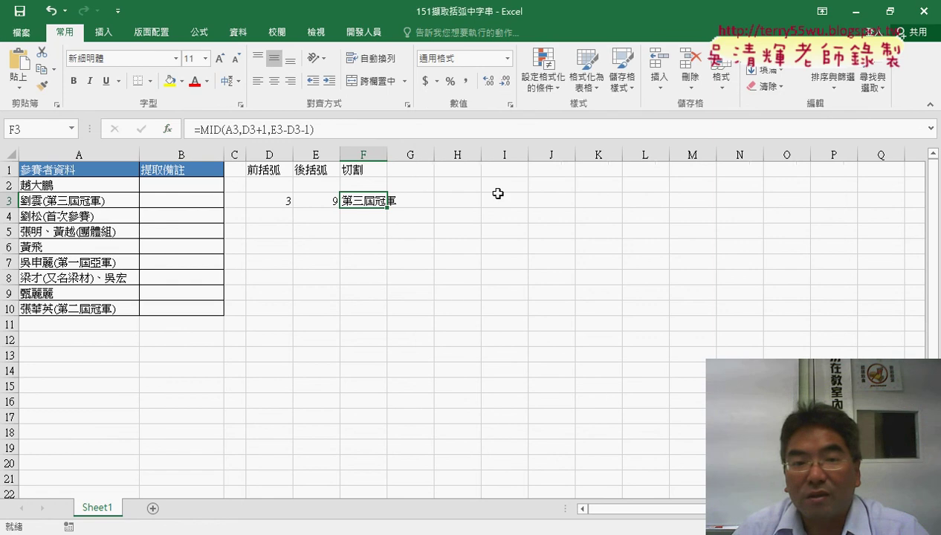
Widen column F and fill the D3 and E3 FIND formulas across rows 2–10.
drag(386, 155, 402, 155)
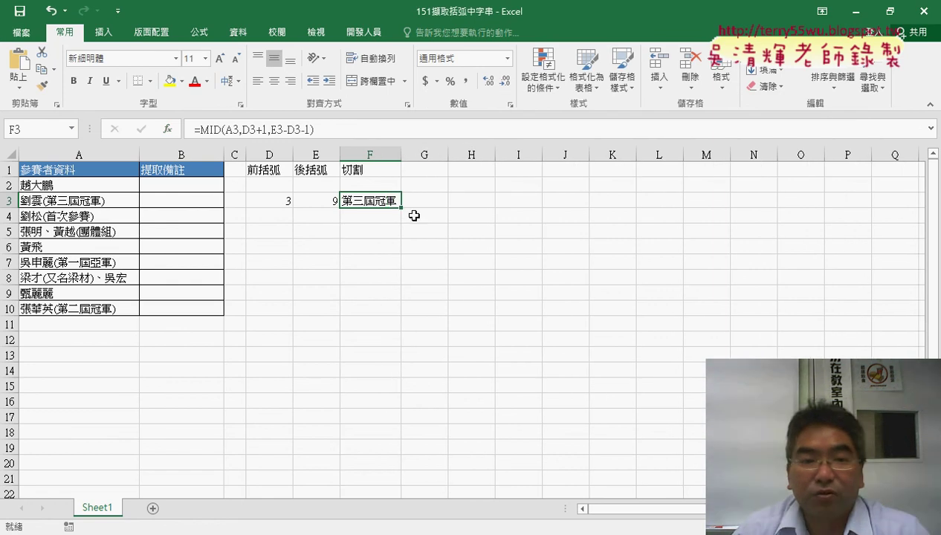
click(286, 200)
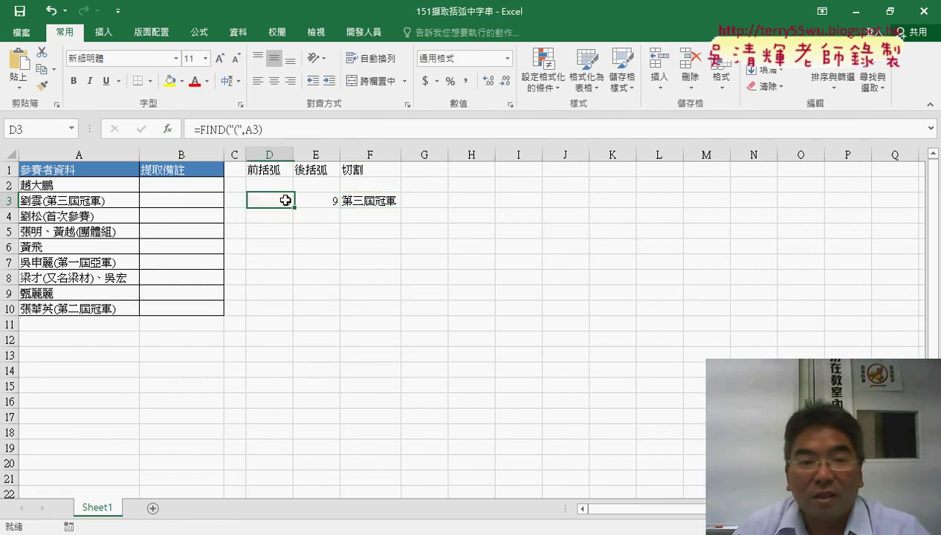
drag(293, 207, 295, 185)
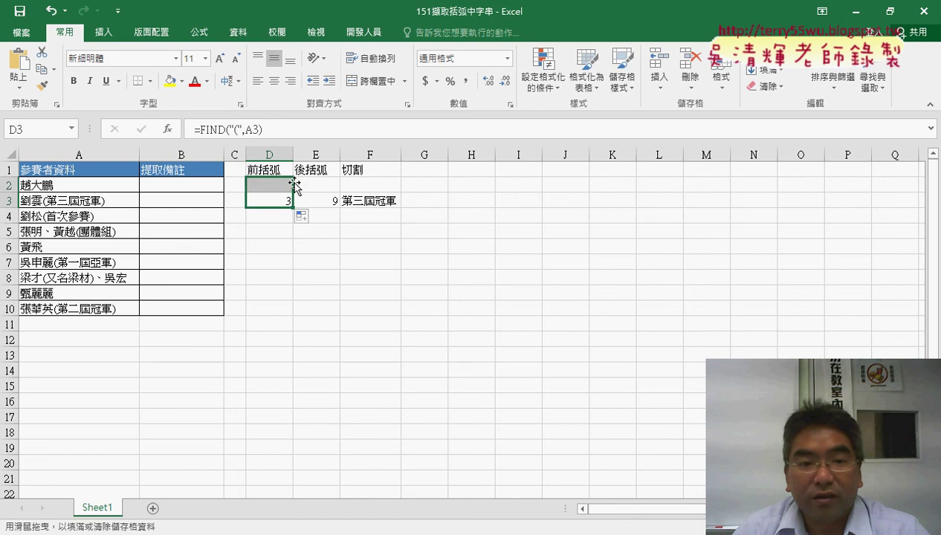
drag(295, 185, 294, 315)
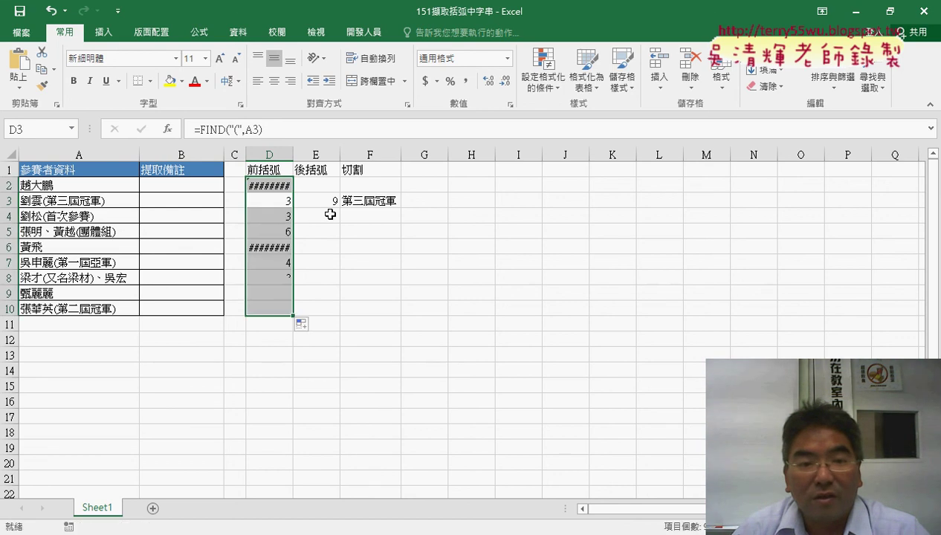
click(330, 200)
drag(343, 208, 342, 315)
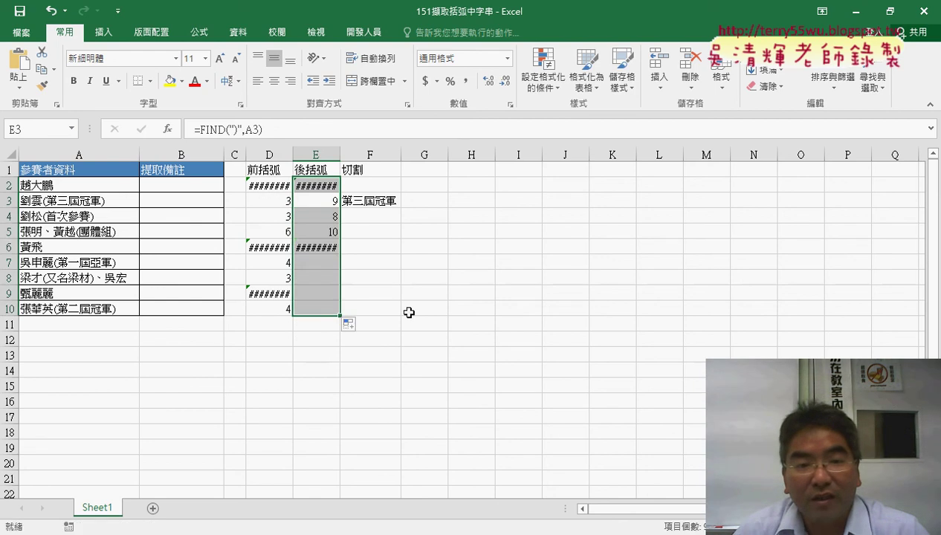
Autofit columns D and E to their contents and check D2's formula.
click(275, 152)
drag(275, 151, 316, 154)
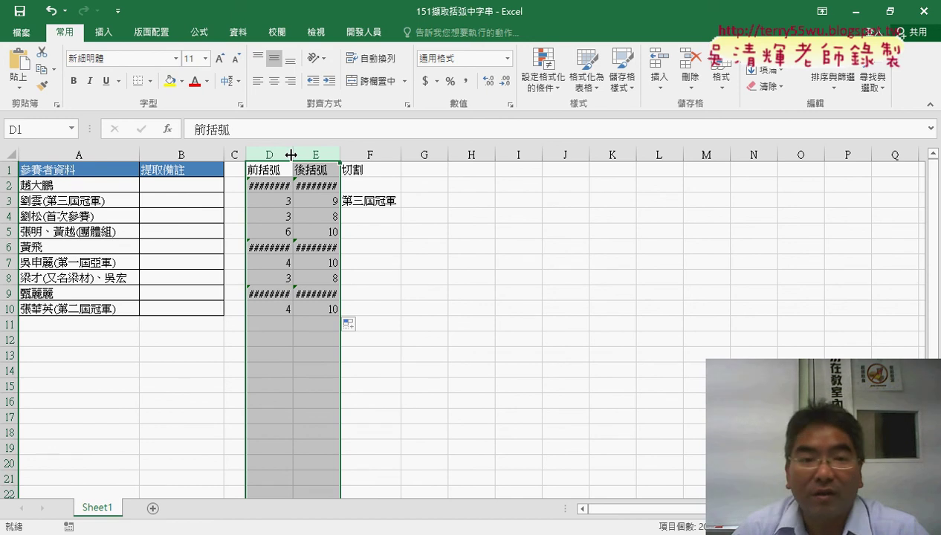
click(291, 154)
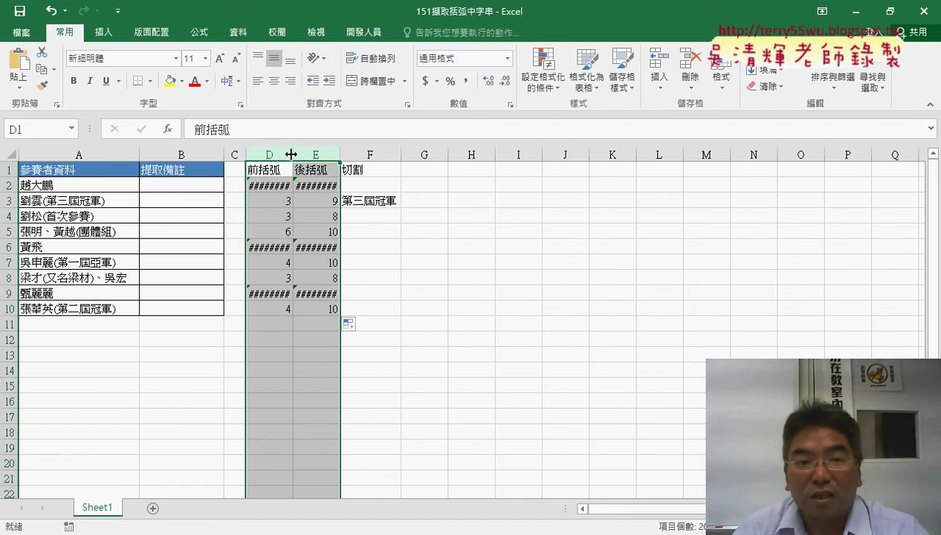
double_click(291, 154)
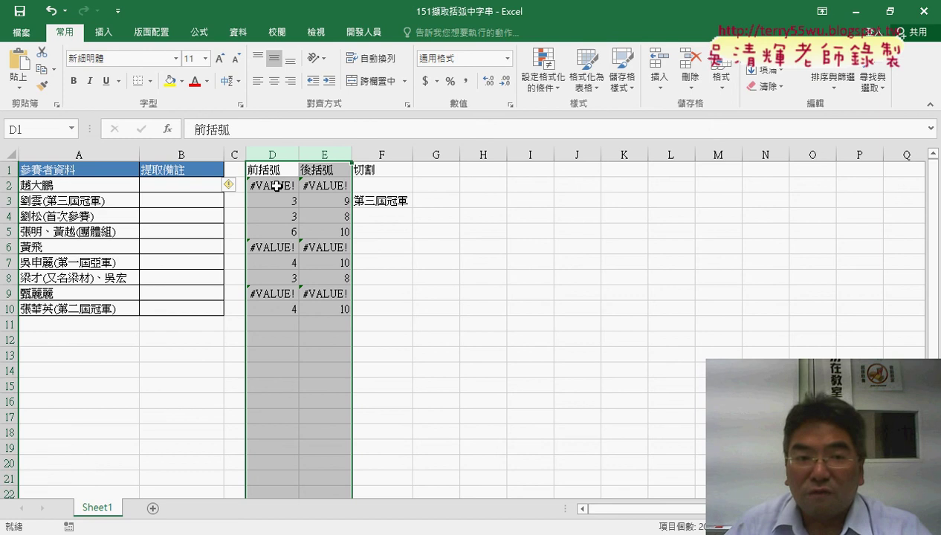
click(276, 187)
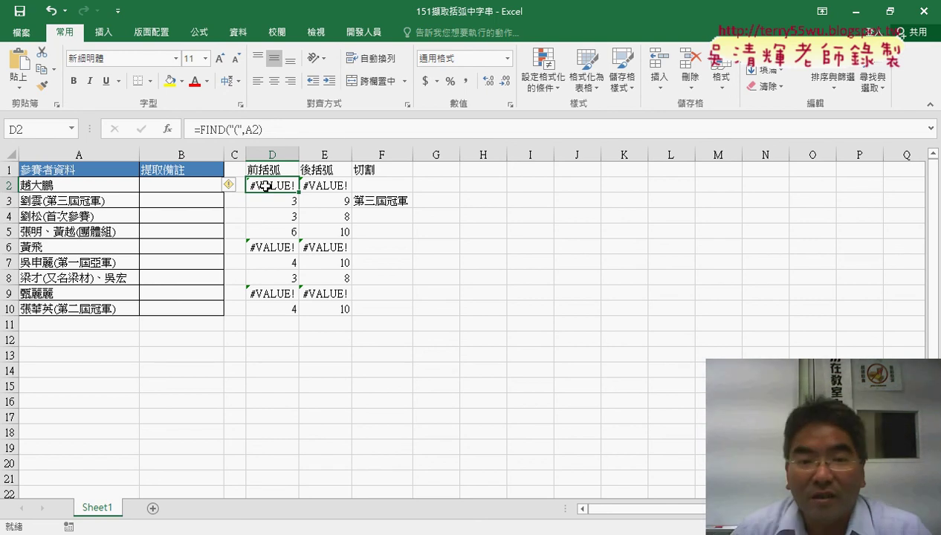
Fill F3's MID formula into F2:F10 and check the result in F2.
click(393, 187)
click(398, 201)
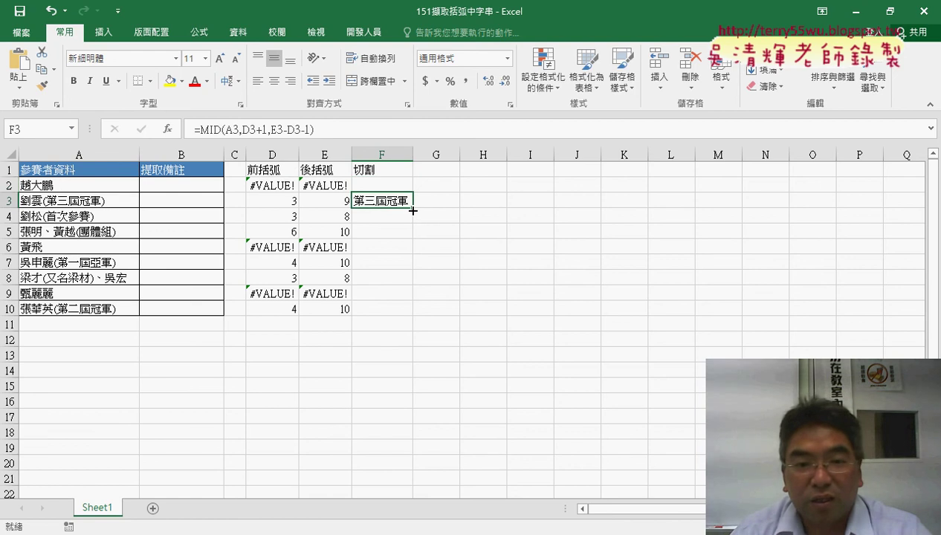
mouse_move(413, 211)
mouse_down()
mouse_move(416, 186)
mouse_move(405, 318)
mouse_up()
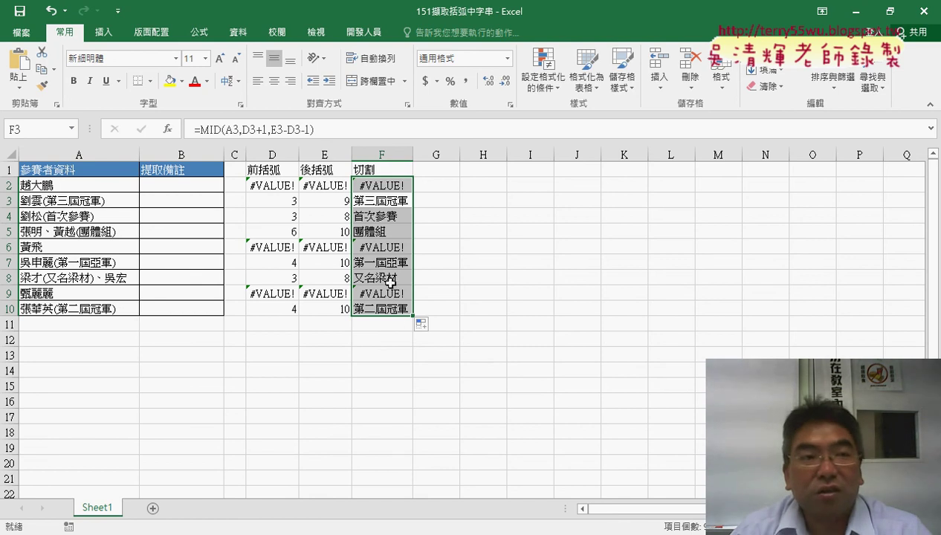
click(392, 188)
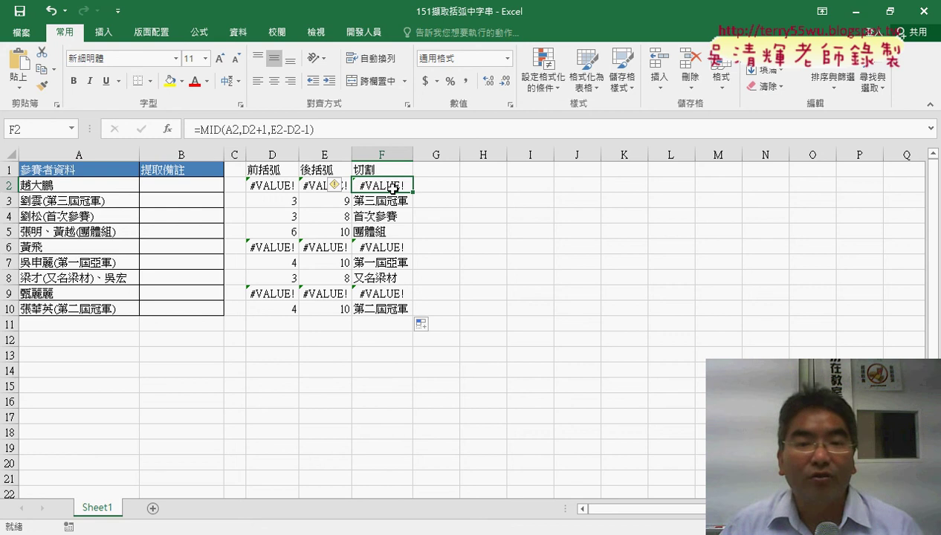
click(437, 187)
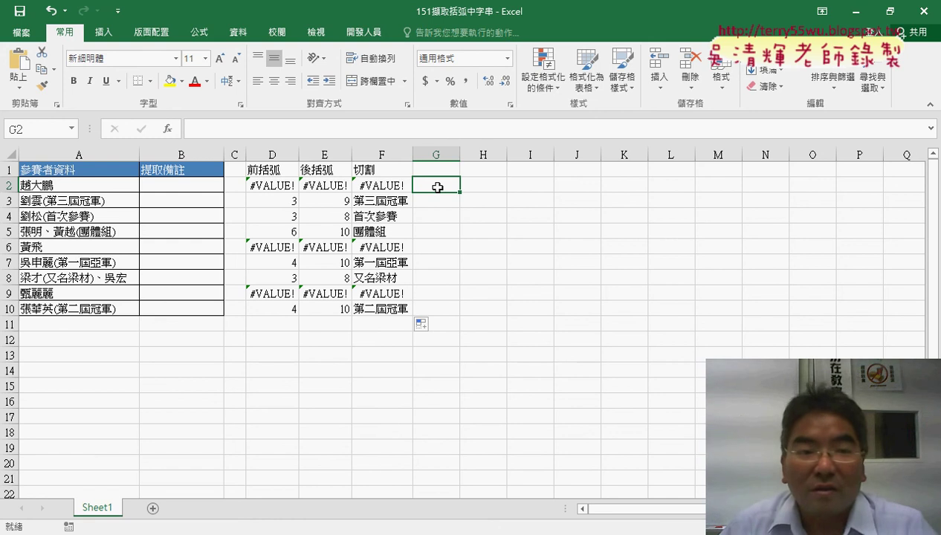
Pick IFERROR from the 邏輯 category of Insert Function for G2.
click(169, 130)
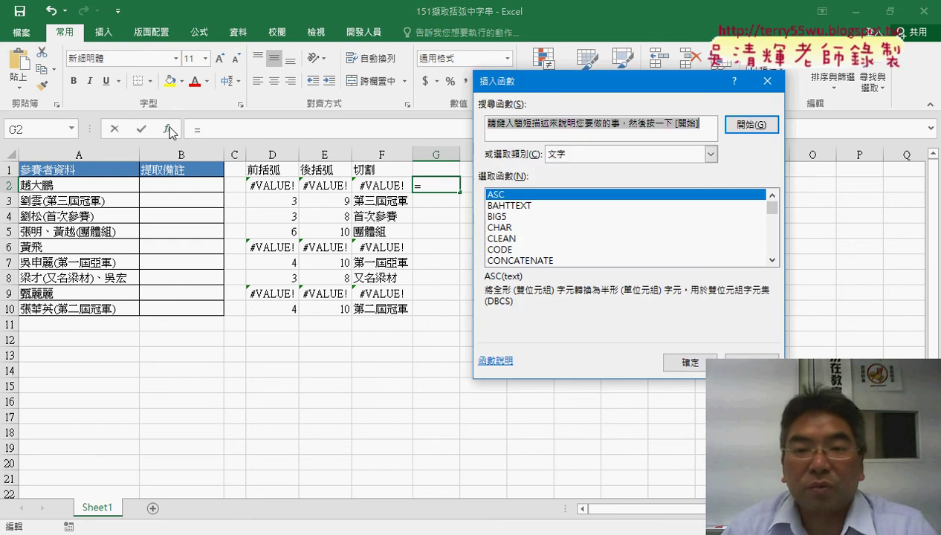
click(602, 157)
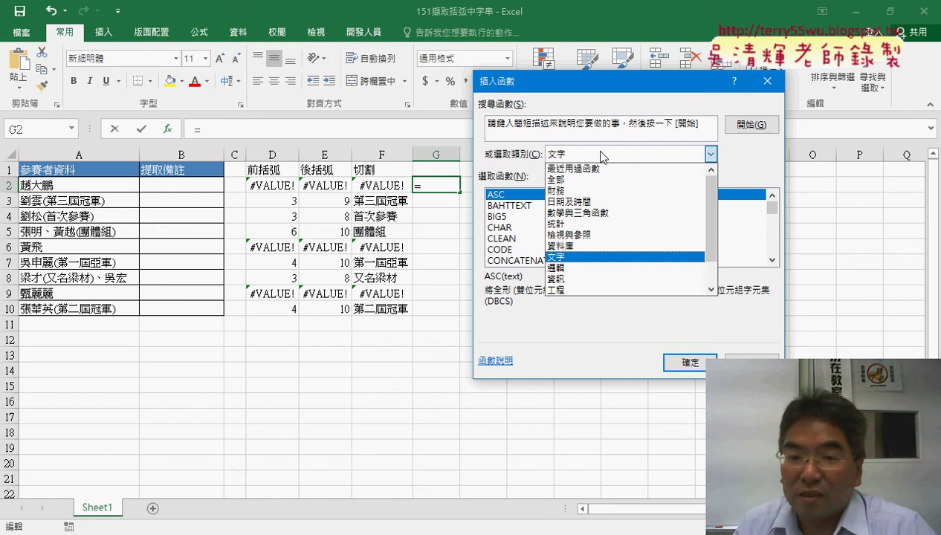
click(568, 268)
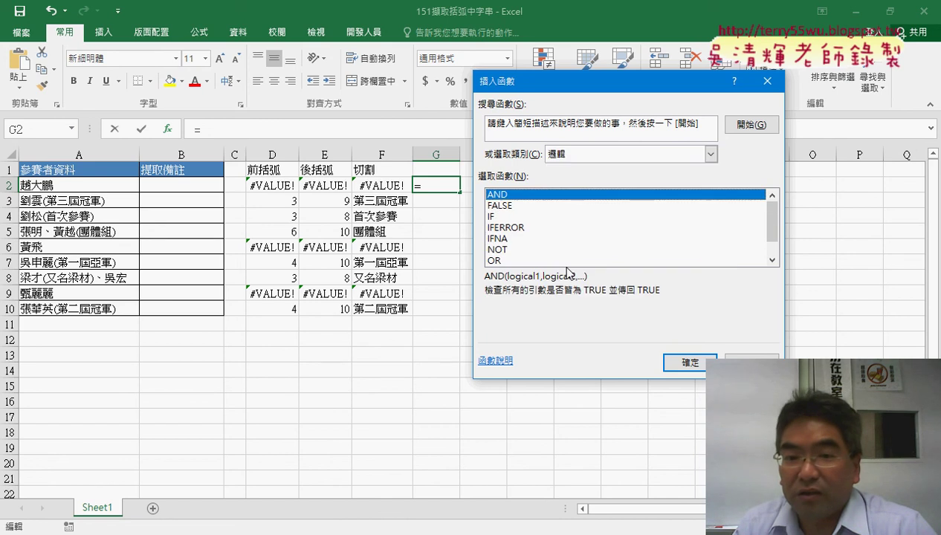
click(509, 228)
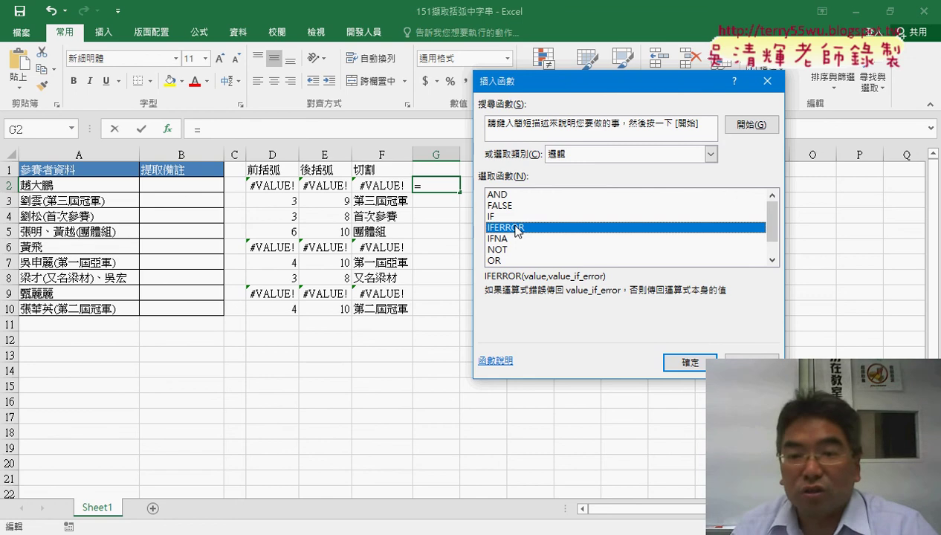
Enter =IFERROR(F2,"") in G2 so F2's #VALUE! error shows as blank.
click(680, 362)
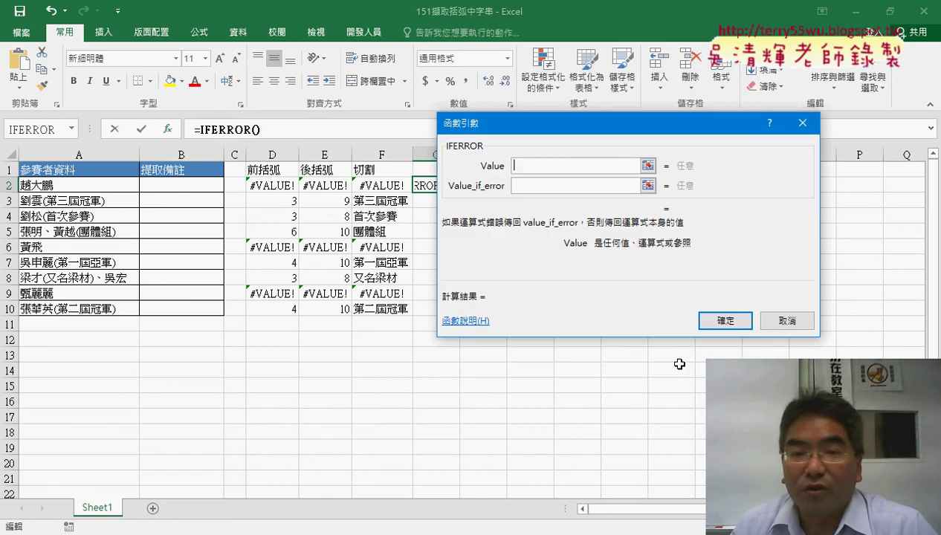
drag(570, 133, 632, 132)
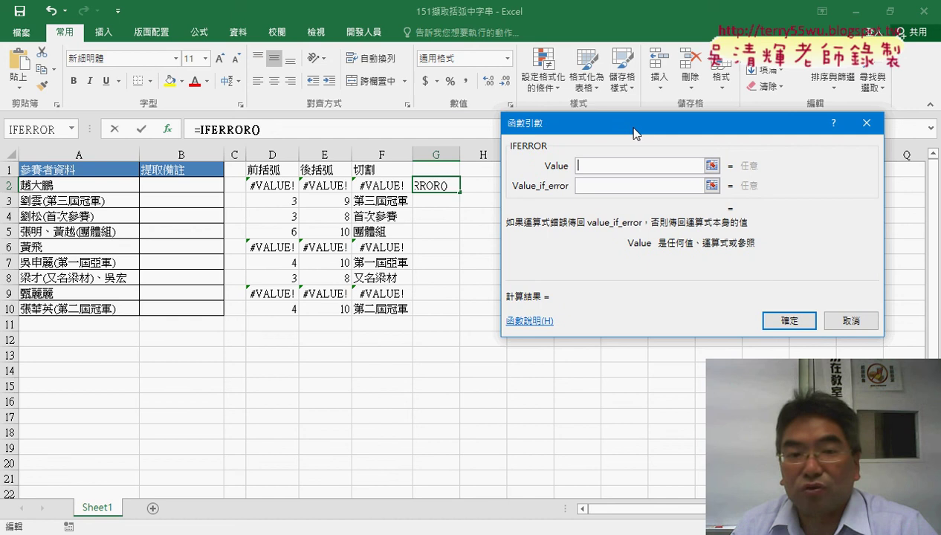
click(390, 185)
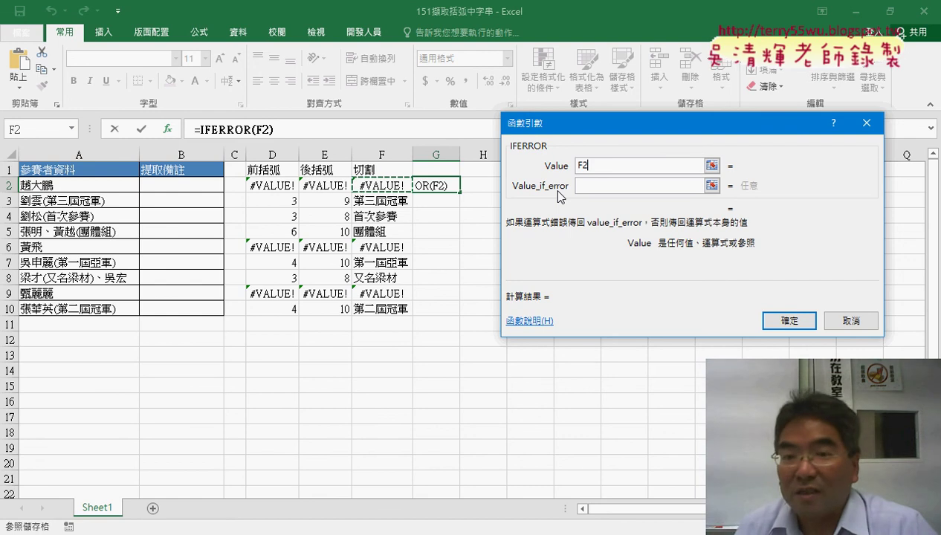
click(588, 185)
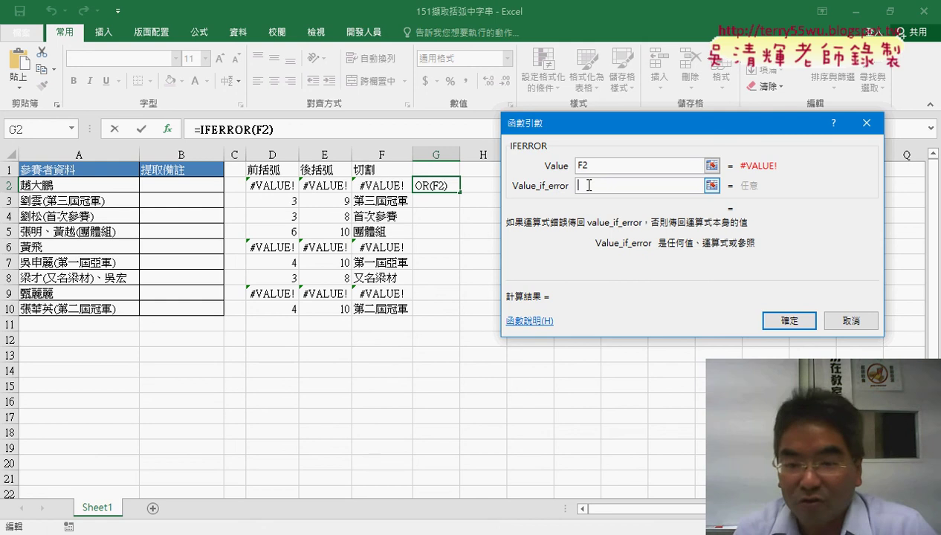
text("")
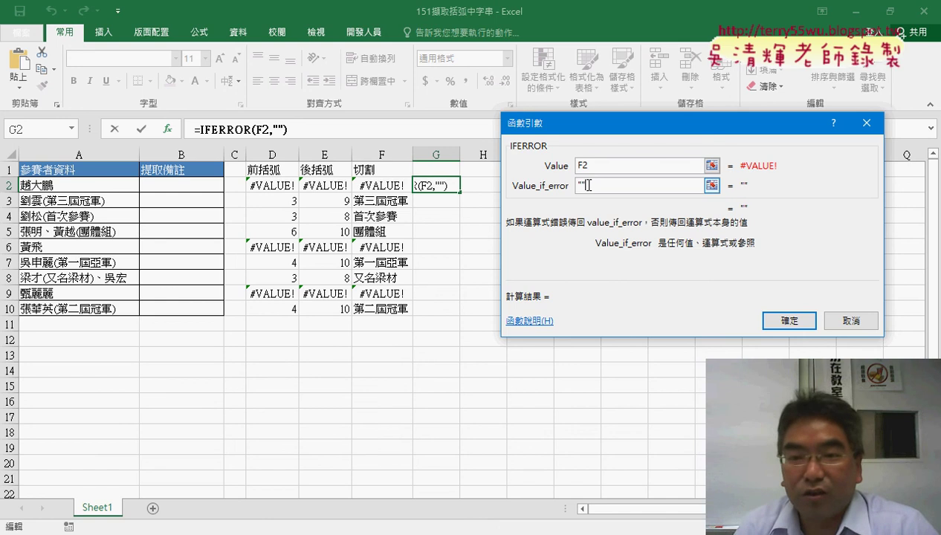
click(789, 320)
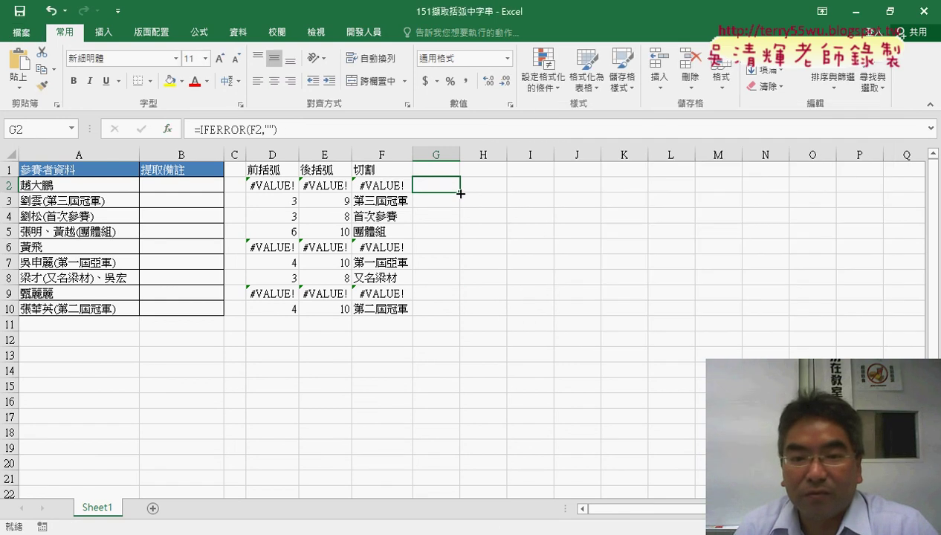
Fill the IFERROR formula to G10, autofit column G, and briefly hide then restore columns B:F.
drag(460, 194, 455, 315)
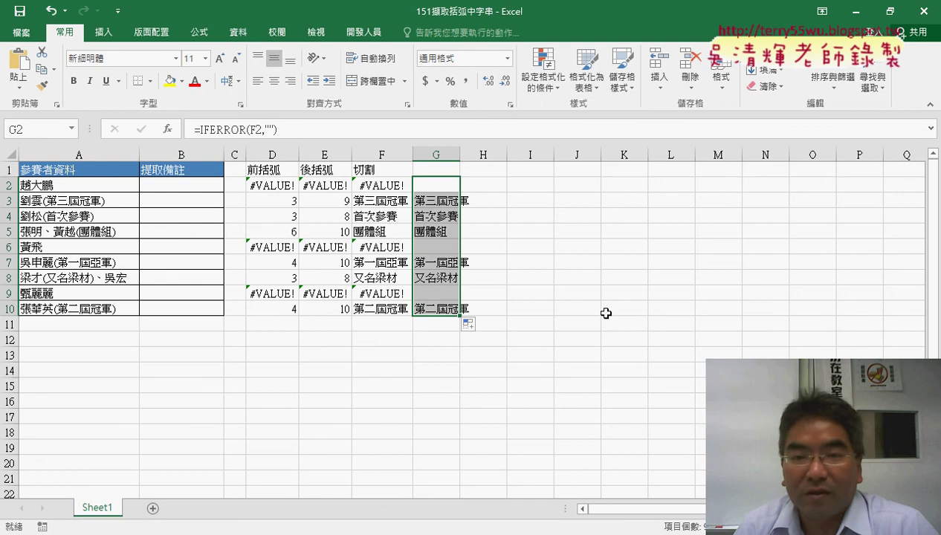
double_click(459, 154)
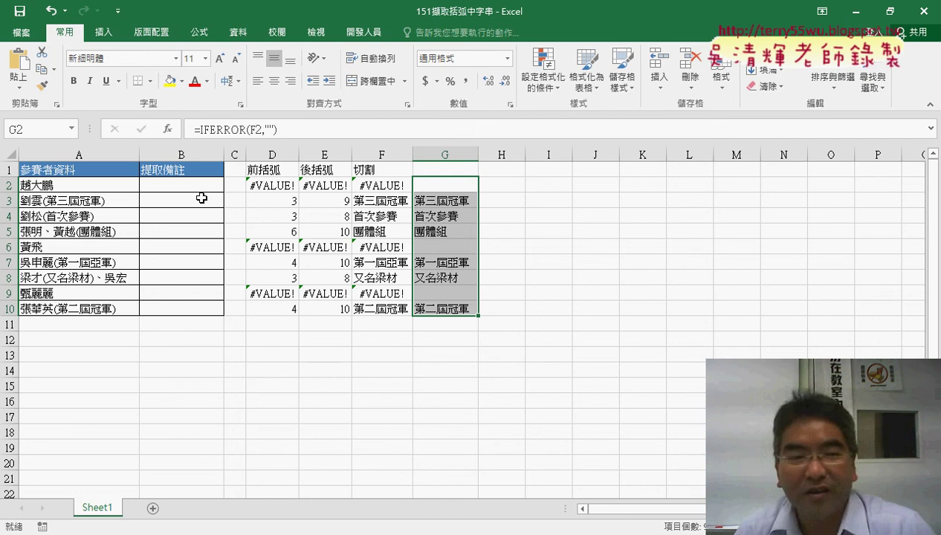
drag(381, 155, 180, 154)
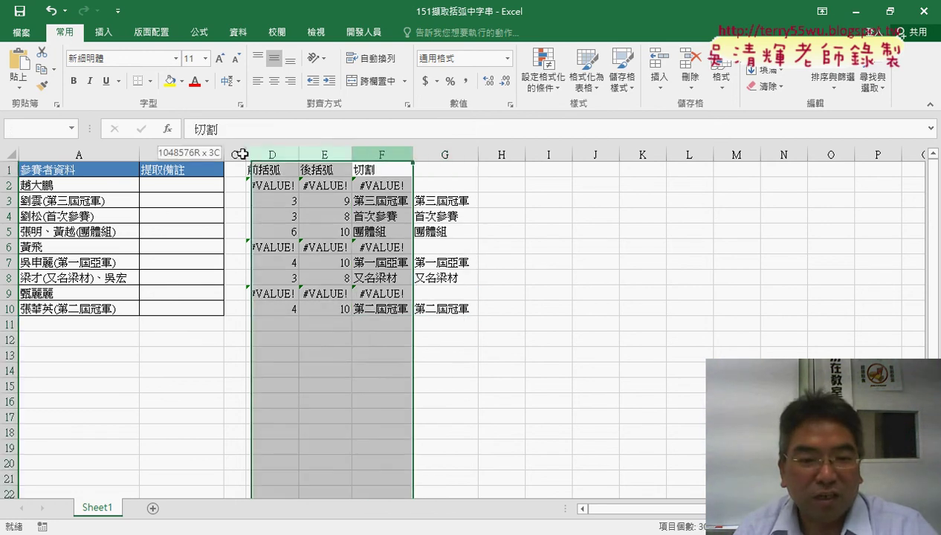
right_click(230, 215)
click(269, 405)
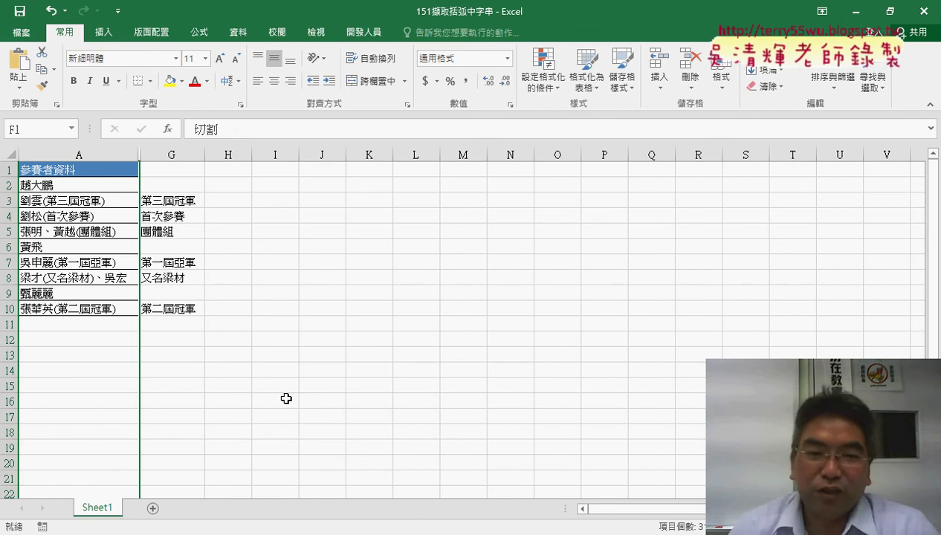
key(ctrl+z)
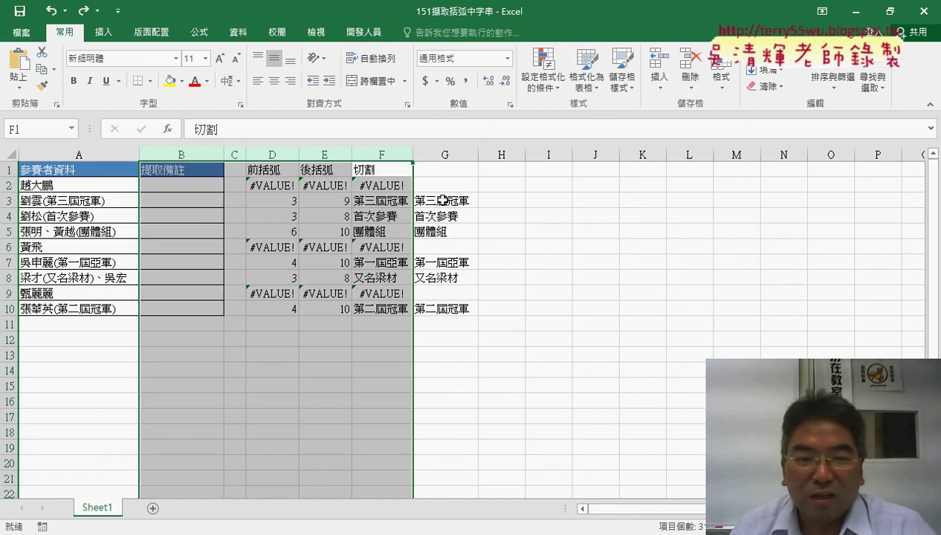
click(272, 201)
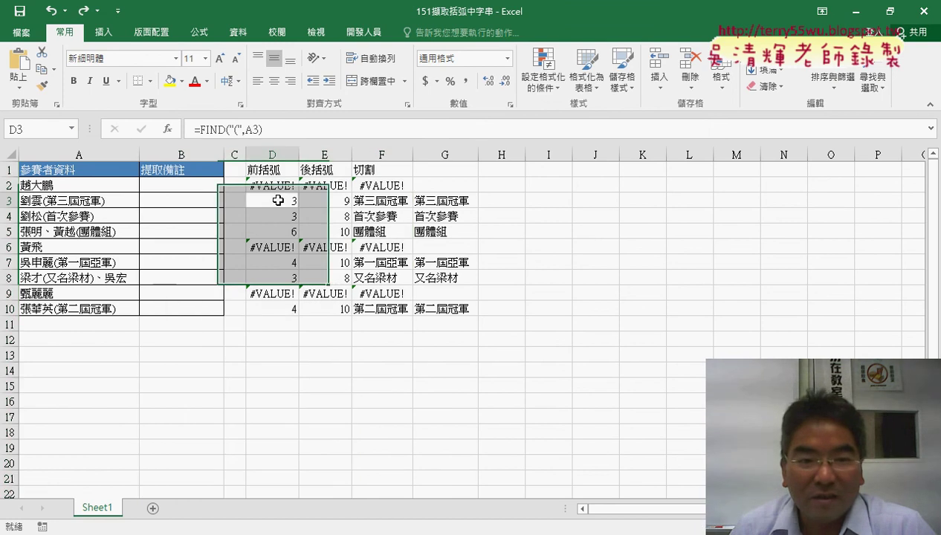
click(331, 202)
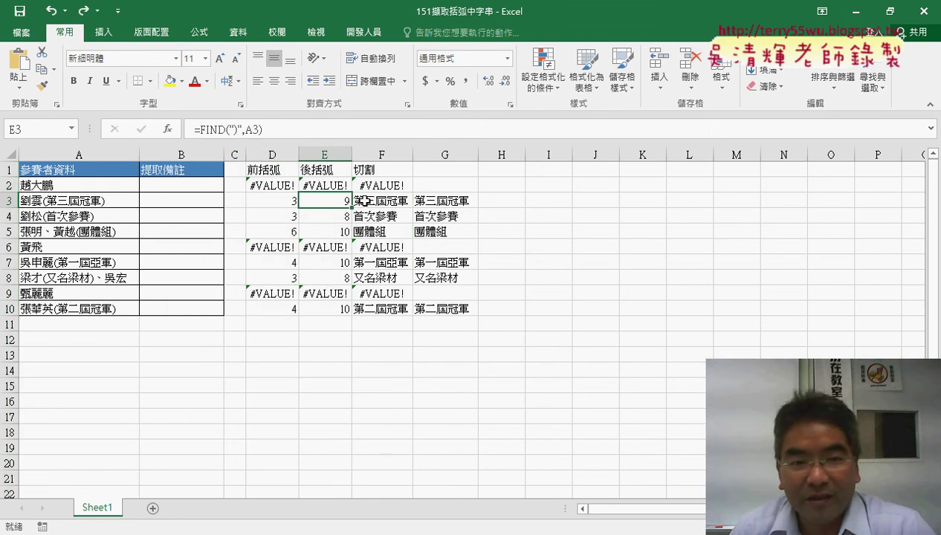
click(364, 201)
click(441, 200)
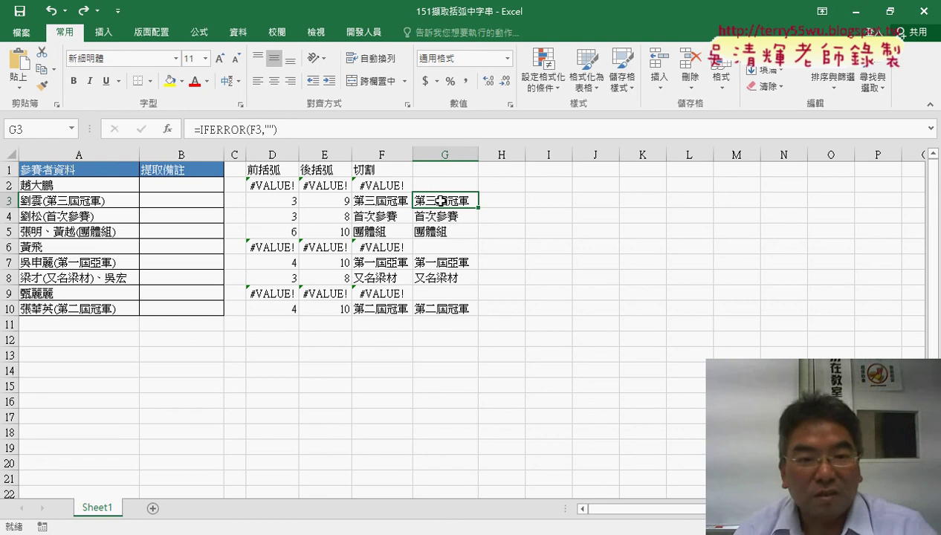
click(184, 199)
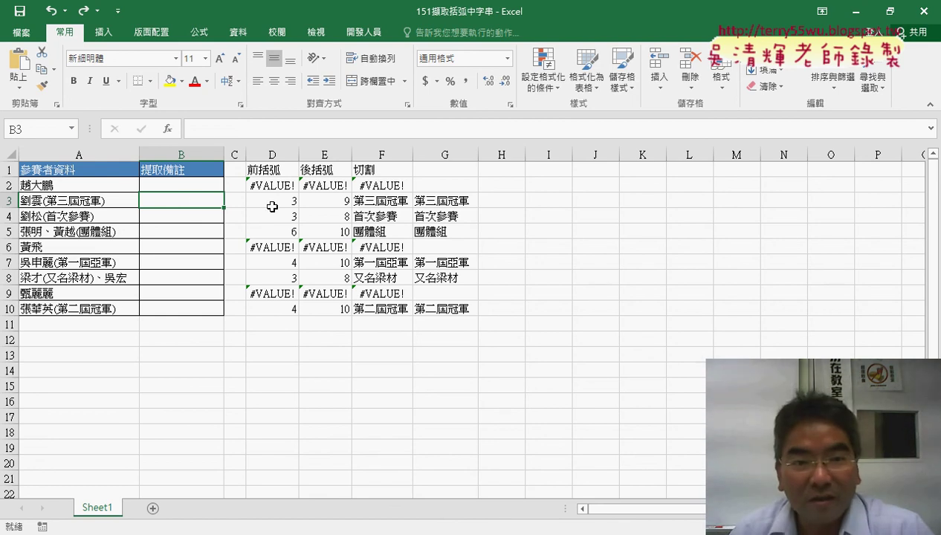
click(272, 207)
click(312, 202)
click(371, 204)
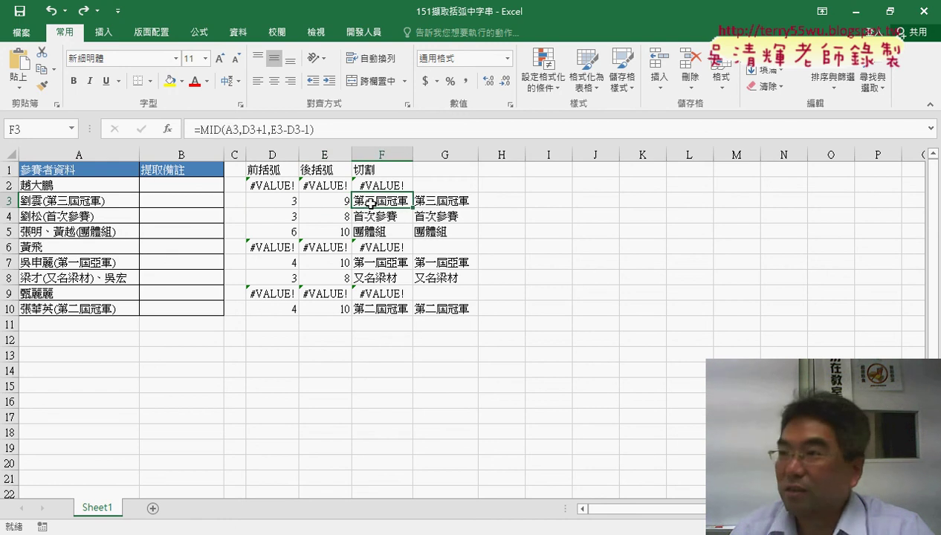
click(435, 202)
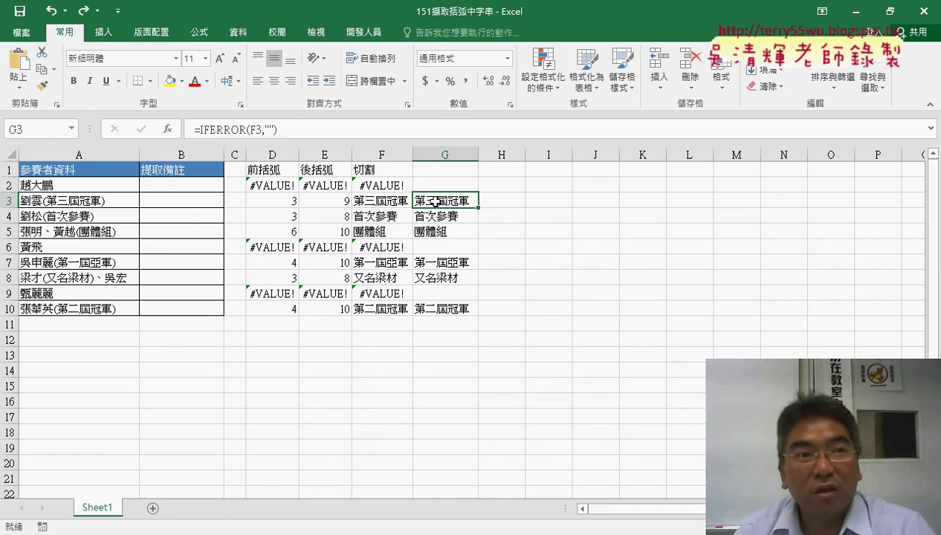
click(280, 201)
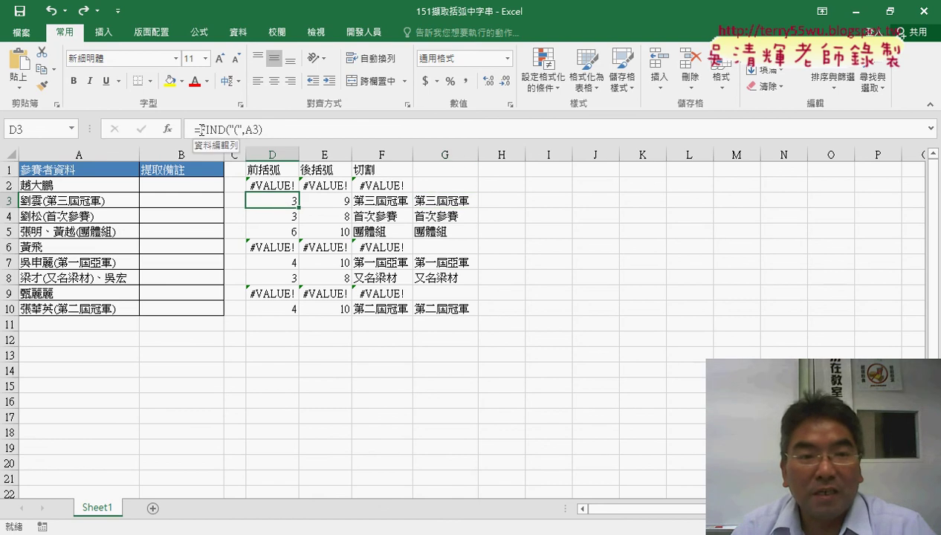
drag(200, 130, 276, 129)
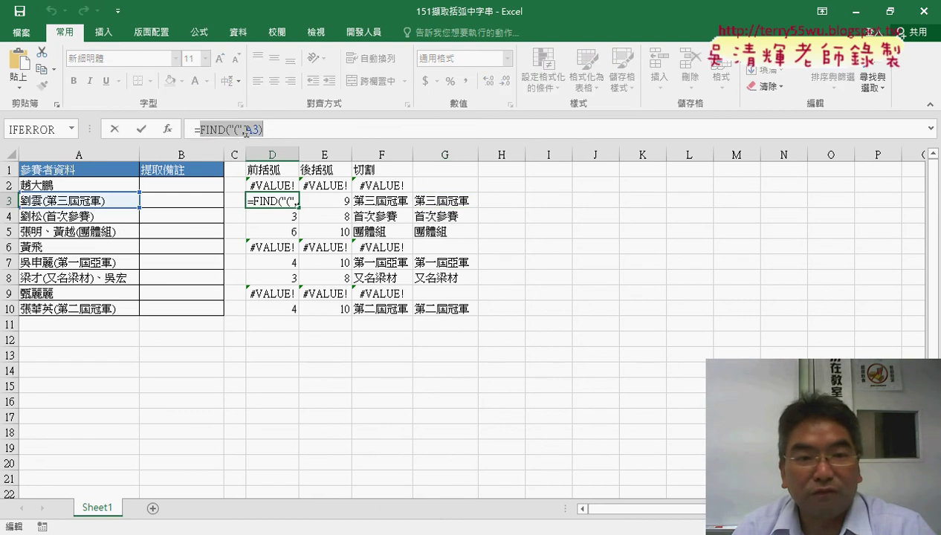
right_click(246, 132)
click(281, 159)
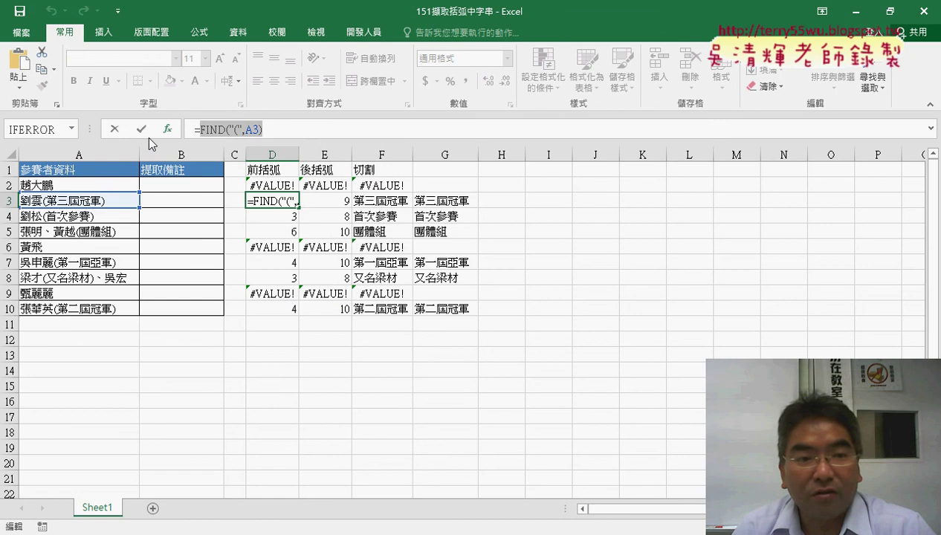
click(116, 130)
click(167, 199)
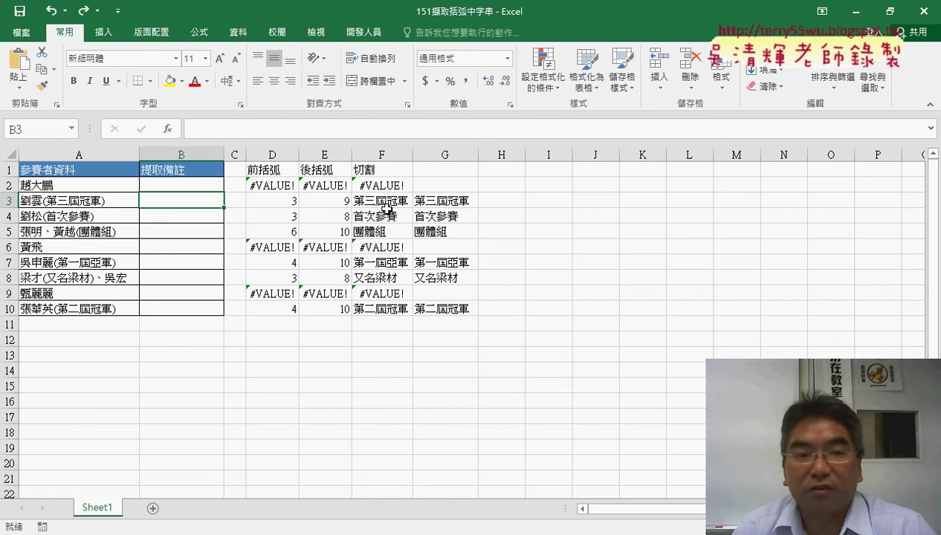
Start a MID formula in B3 with Text A3 and Start_num FIND("(",A3)+1.
click(168, 130)
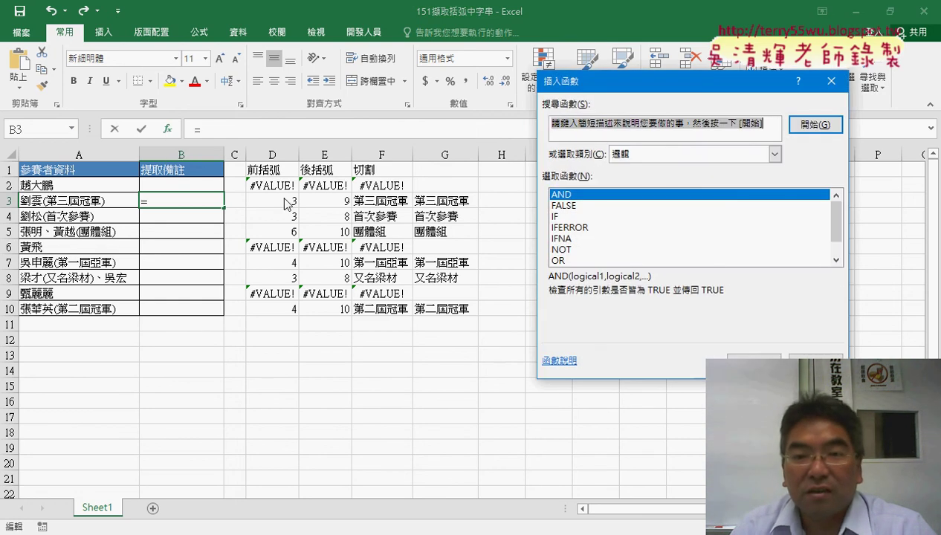
click(626, 153)
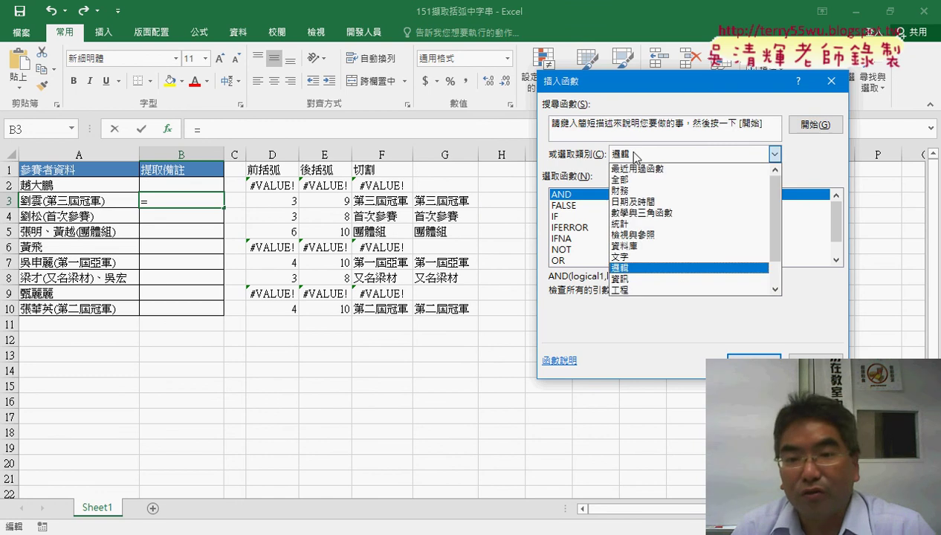
click(637, 168)
double_click(558, 206)
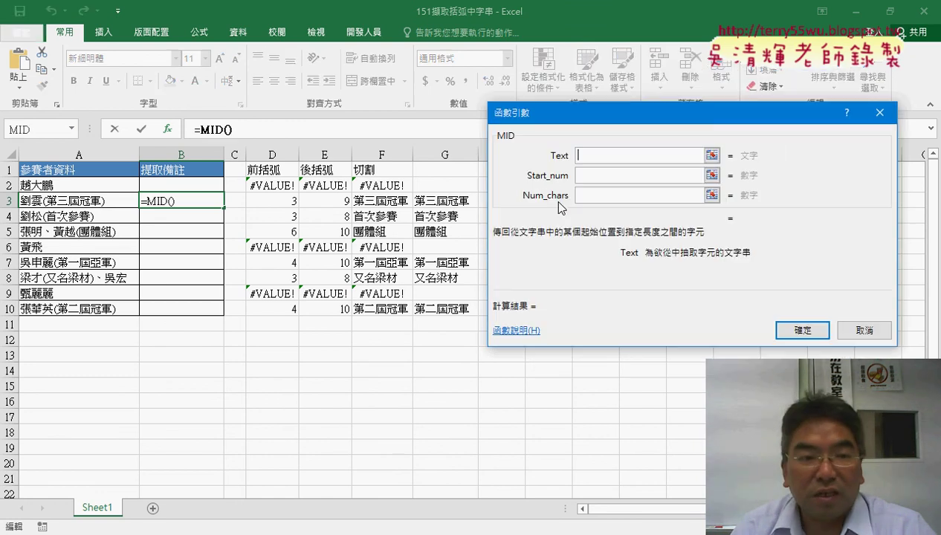
click(90, 200)
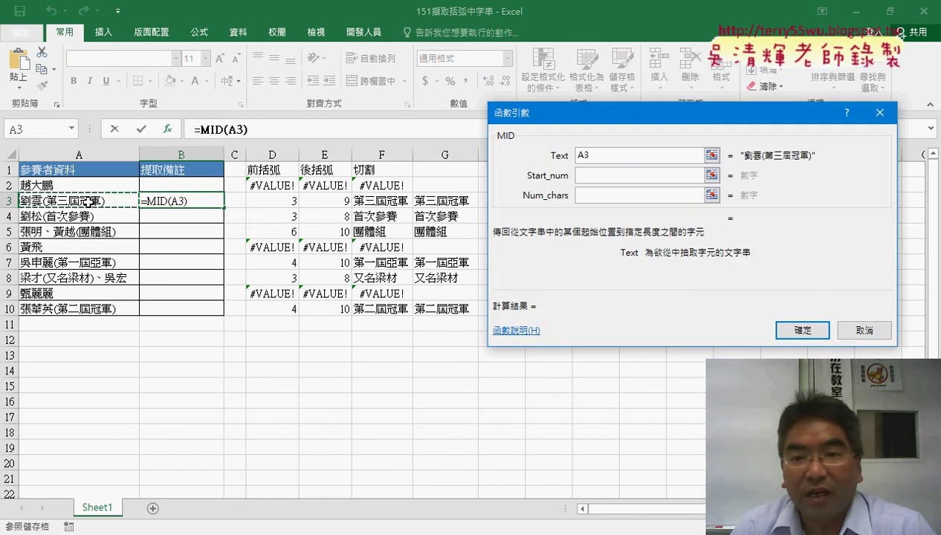
click(598, 182)
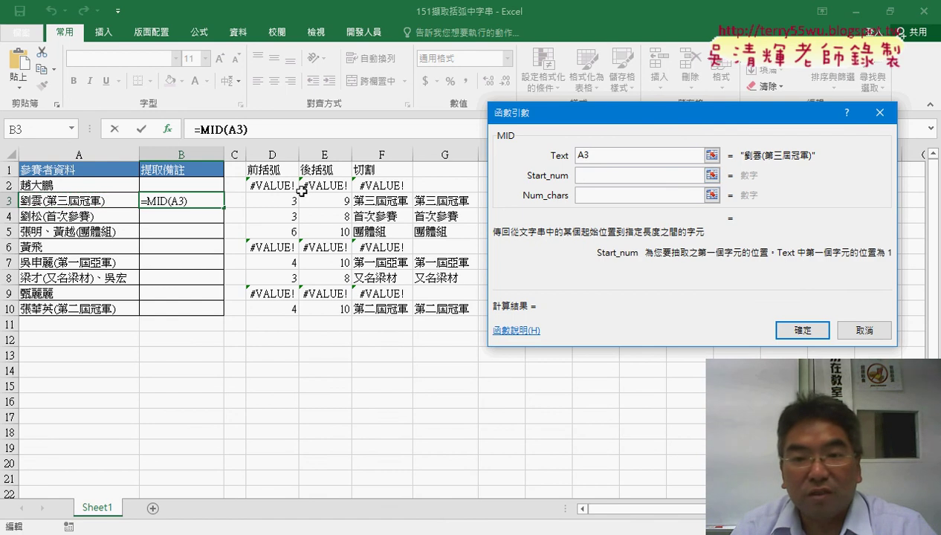
right_click(595, 176)
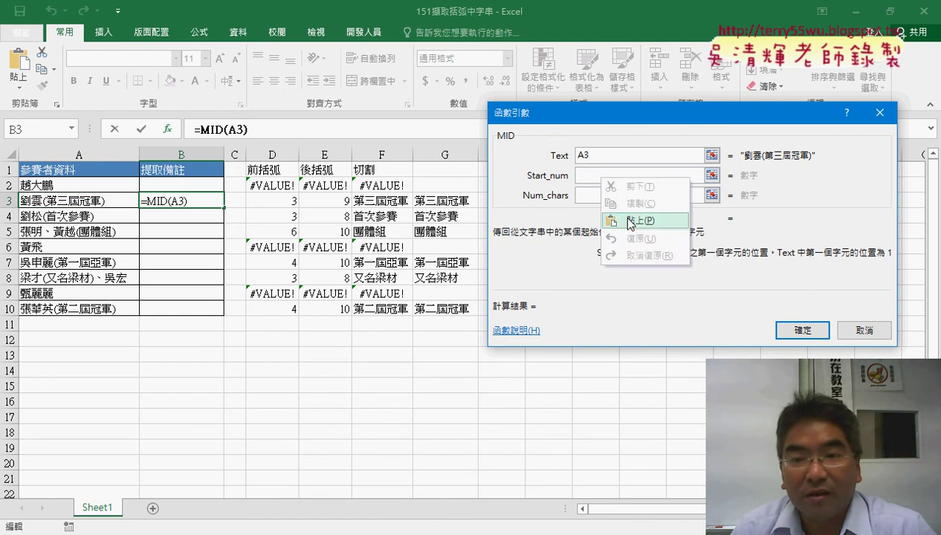
click(624, 217)
drag(637, 176, 493, 192)
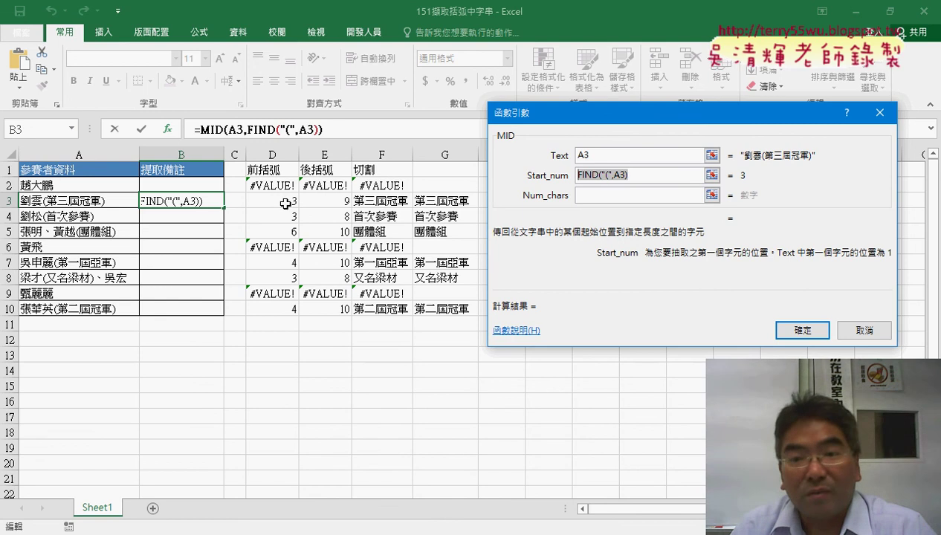
click(702, 176)
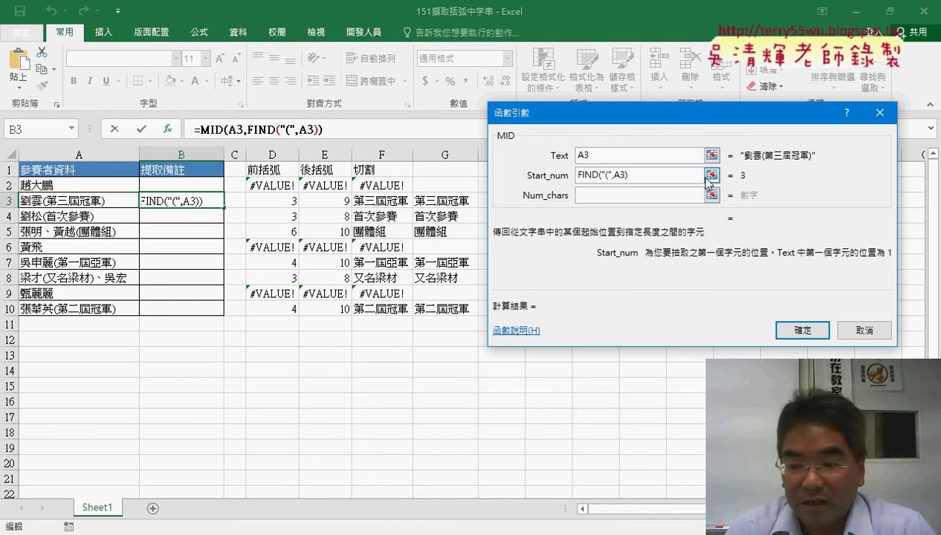
text(+1)
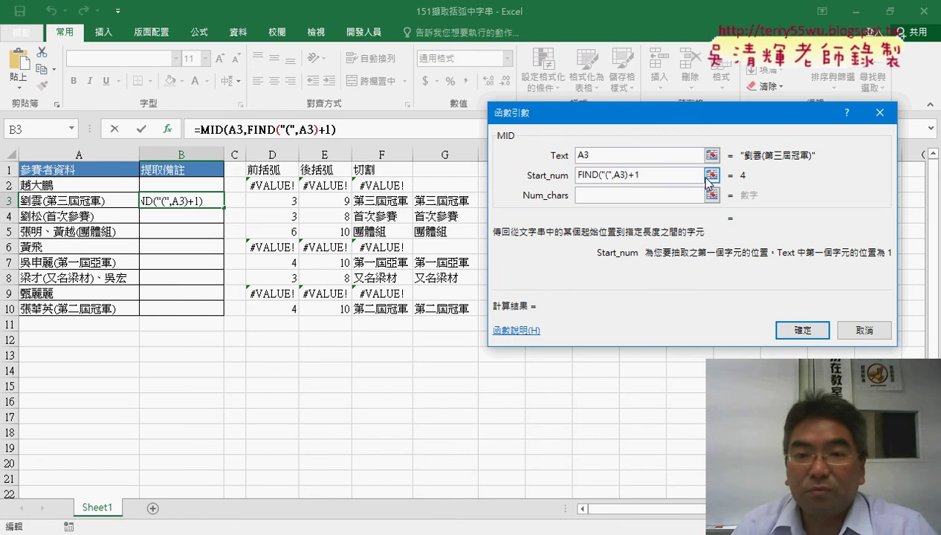
Set Num_chars to FIND(")",A3)-FIND("(",A3)-1 and finish the MID formula.
click(591, 196)
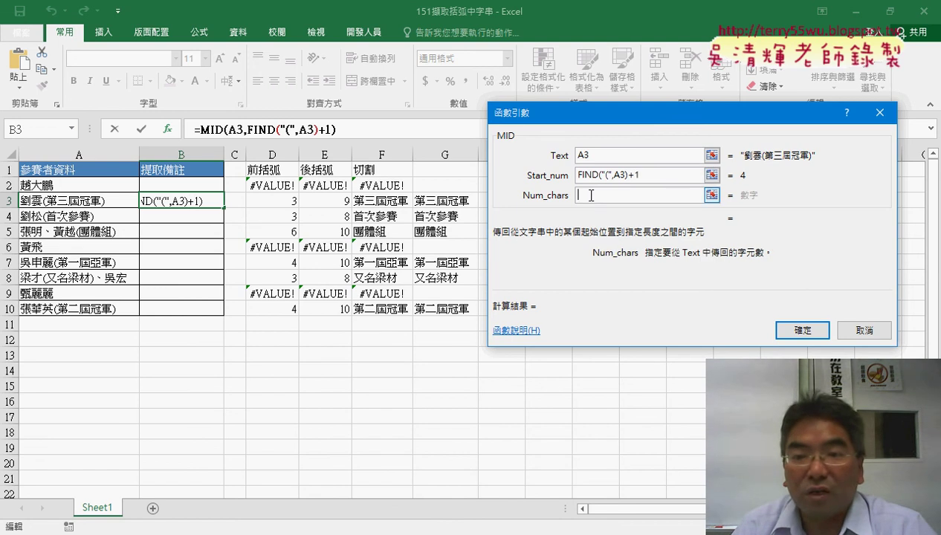
right_click(591, 195)
click(609, 235)
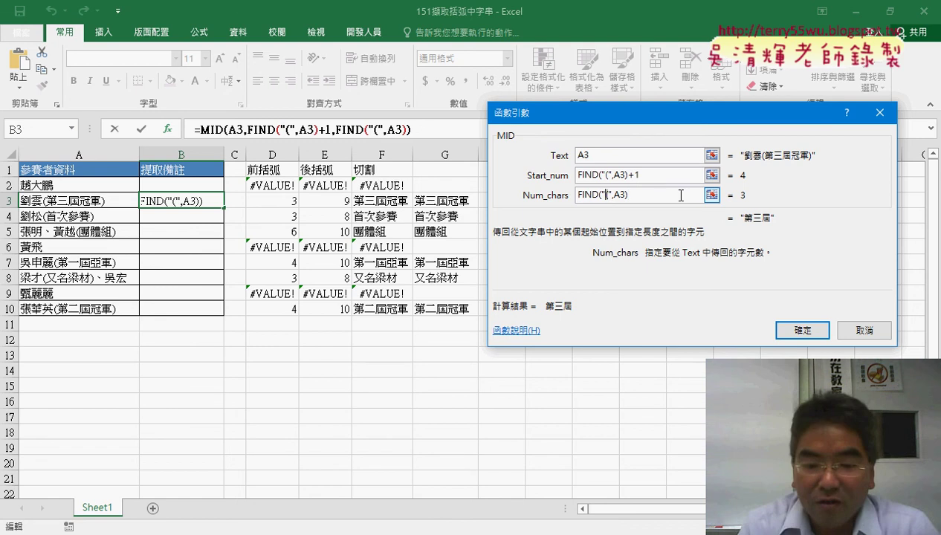
key(BackSpace)
text())
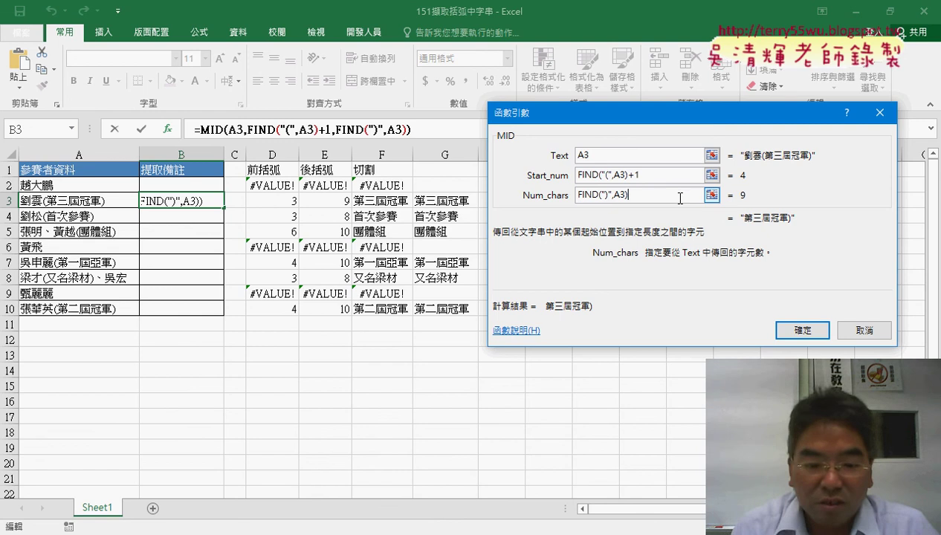
text(-FIND("(",A3))
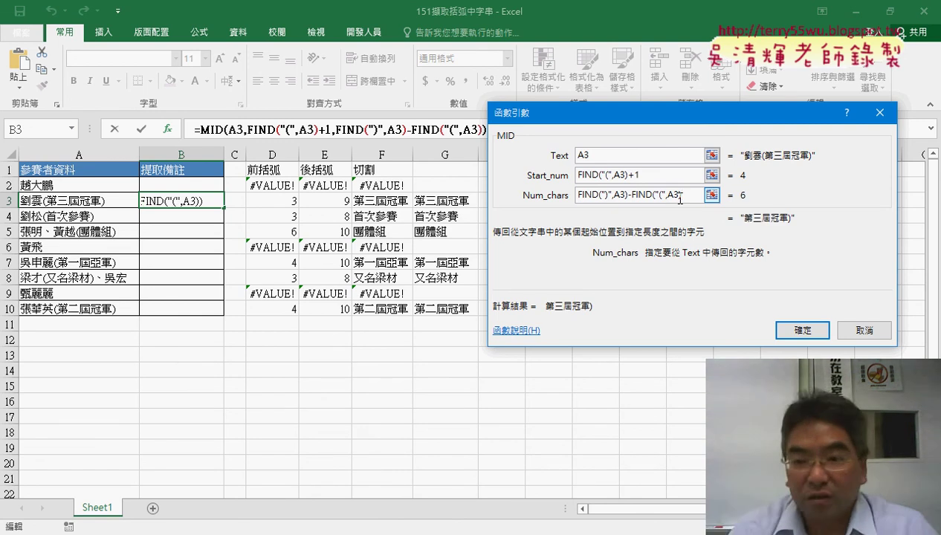
text(-)
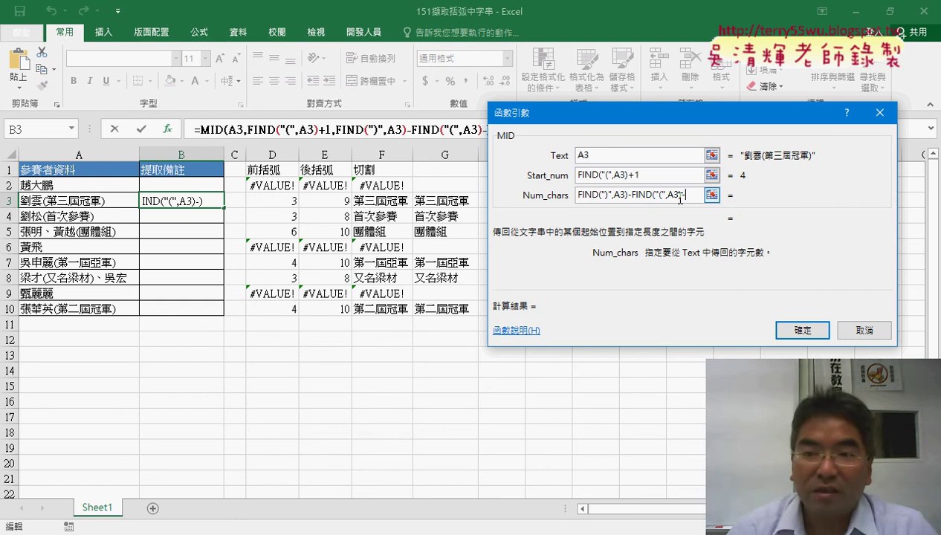
text(1)
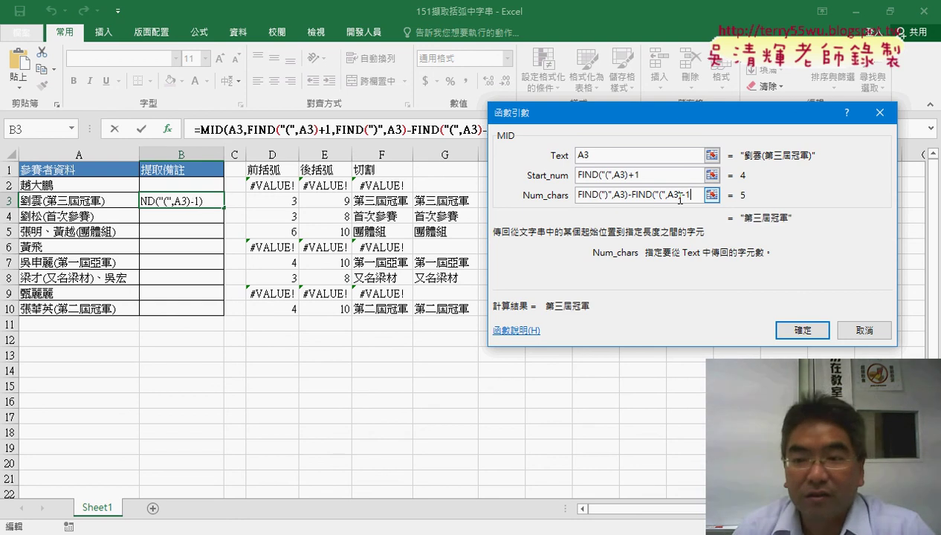
click(802, 331)
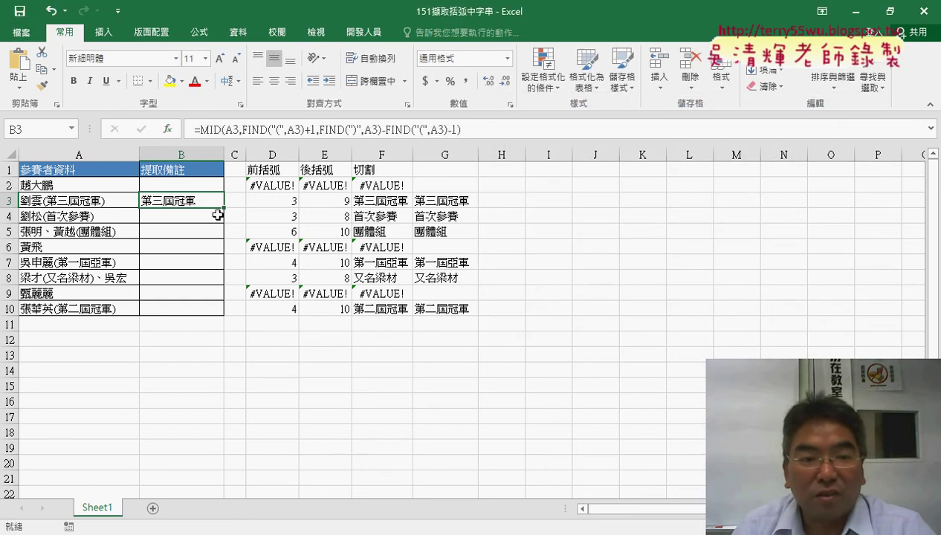
Fill B3's MID/FIND formula down to B10 and up into B2, then select B3's formula text.
drag(223, 209, 223, 314)
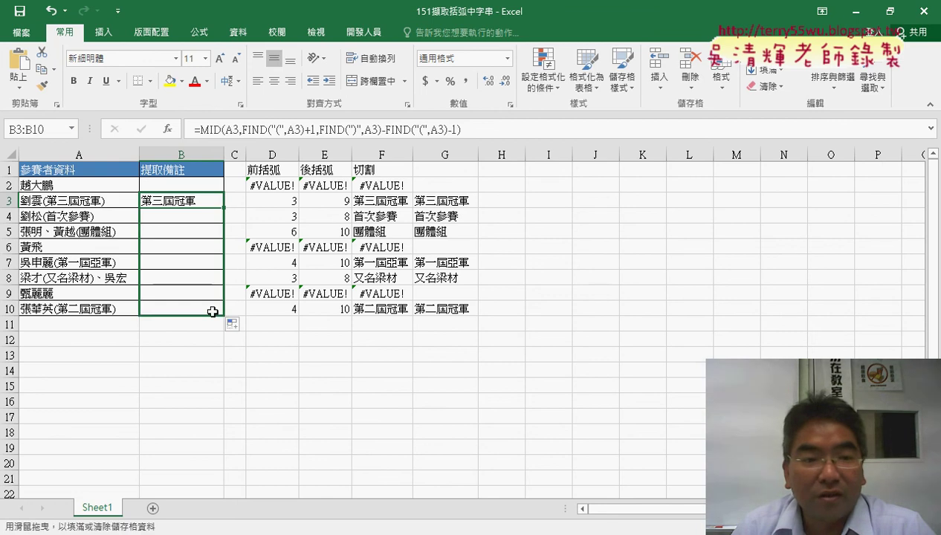
click(213, 207)
drag(223, 209, 215, 186)
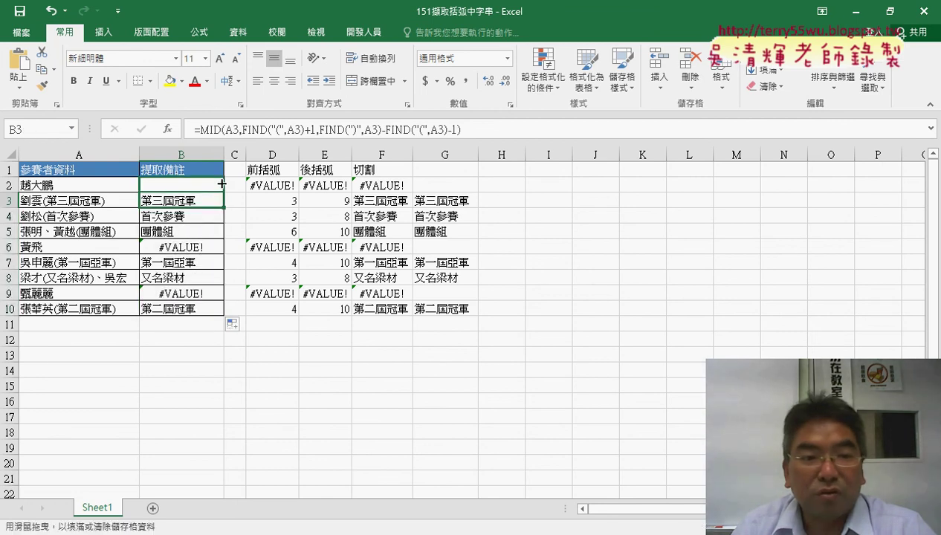
click(204, 200)
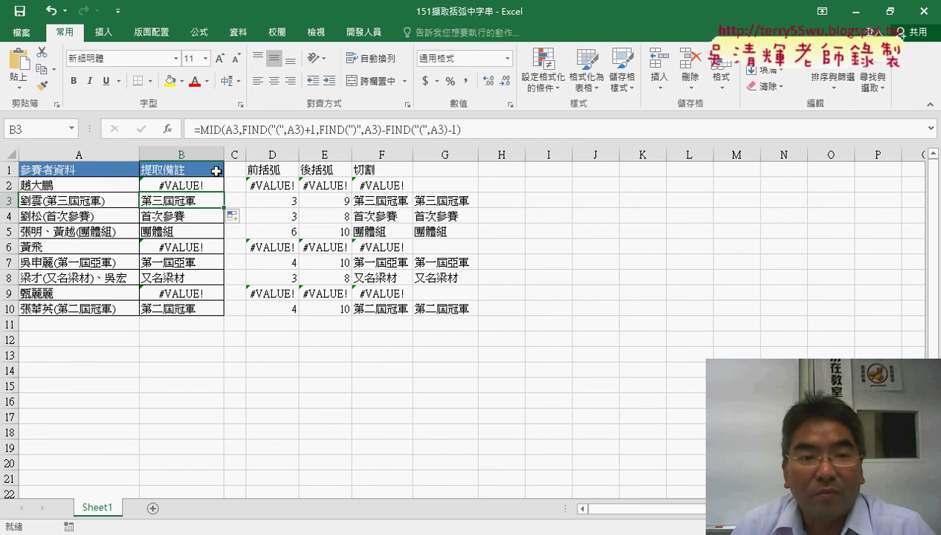
drag(200, 129, 504, 136)
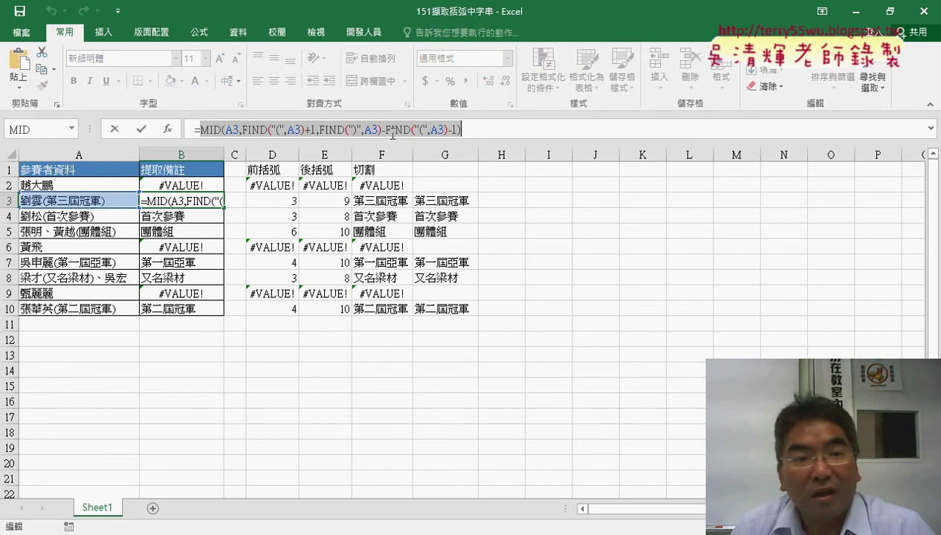
Wrap B3's MID formula in IFERROR, using "" as the Value_if_error fallback.
right_click(246, 129)
click(239, 136)
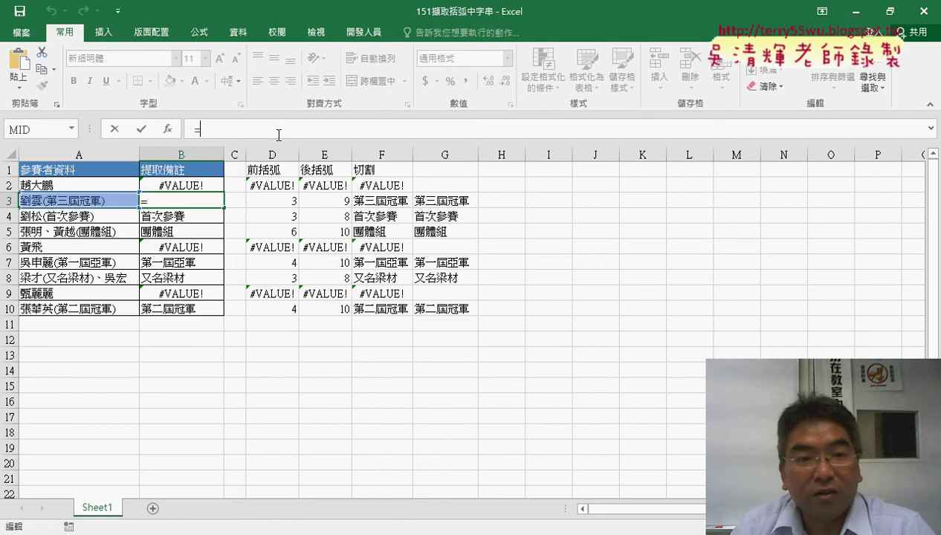
click(171, 131)
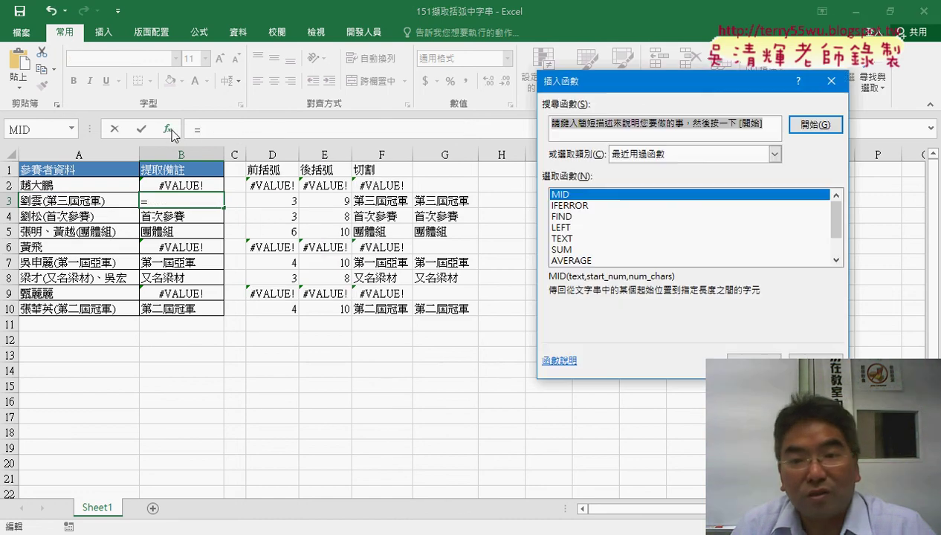
double_click(580, 205)
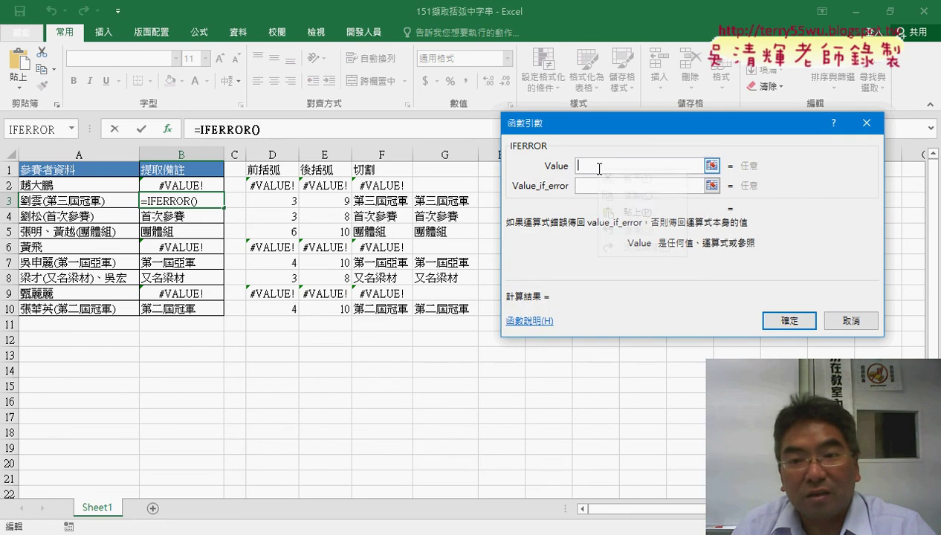
right_click(599, 167)
click(626, 213)
click(615, 186)
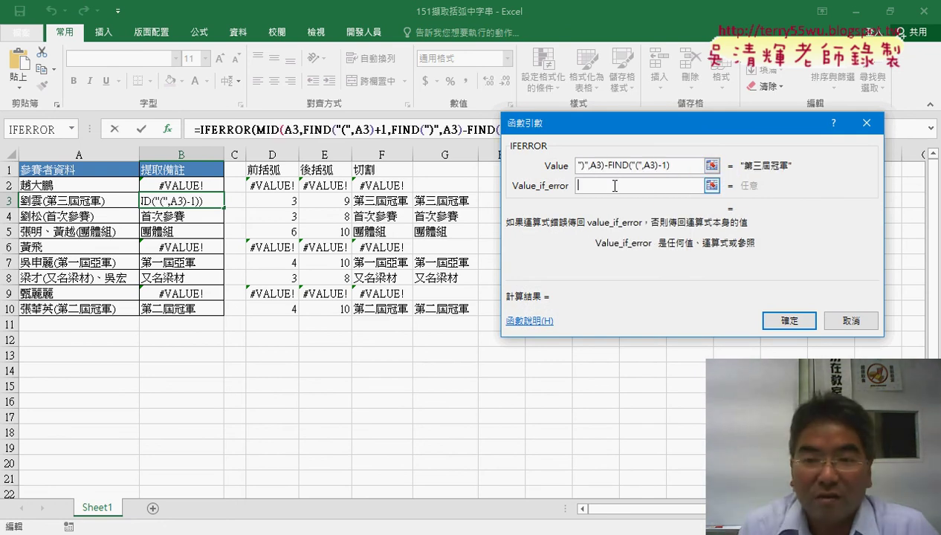
text("")
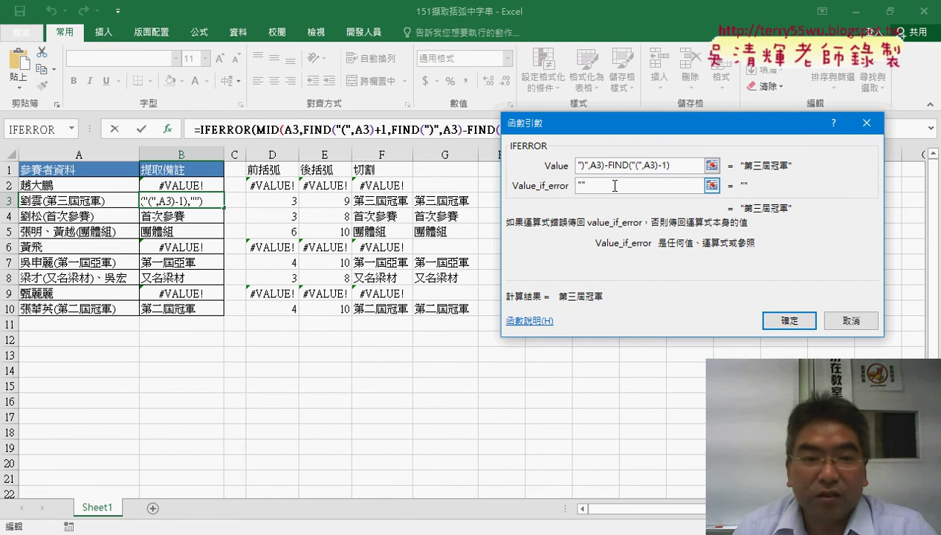
click(789, 321)
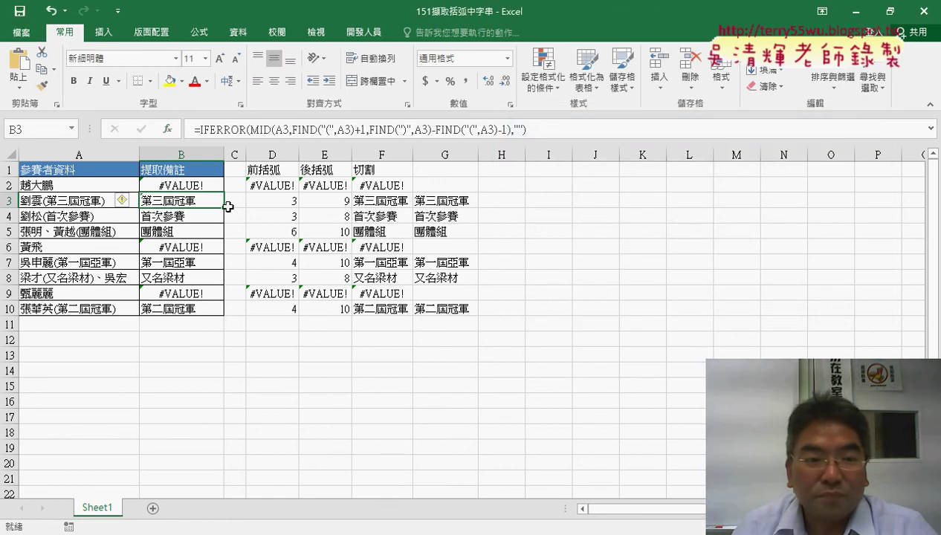
Copy B3's IFERROR formula across B2:B10, compare against helper columns D:G, and reselect B3.
mouse_move(224, 208)
mouse_down()
mouse_move(227, 185)
mouse_move(221, 318)
mouse_up()
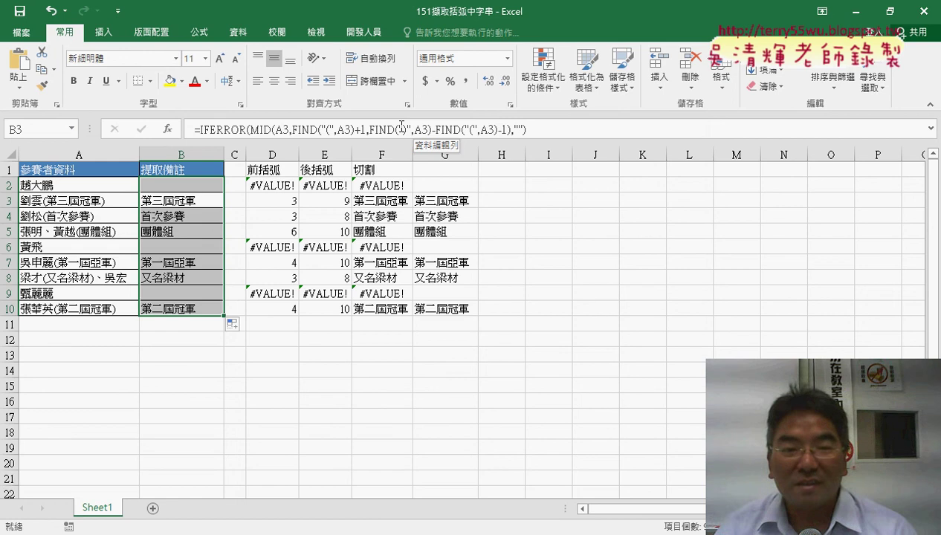
drag(272, 154, 435, 151)
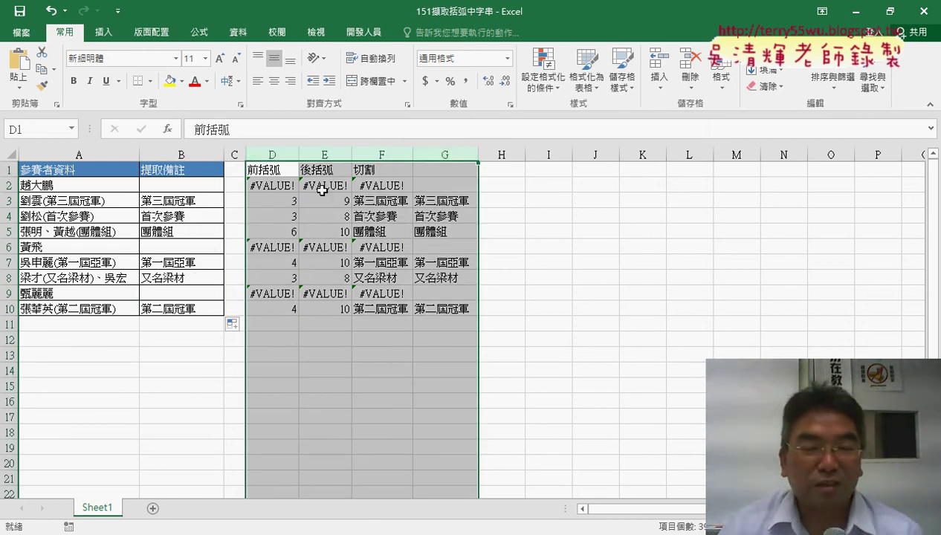
click(191, 198)
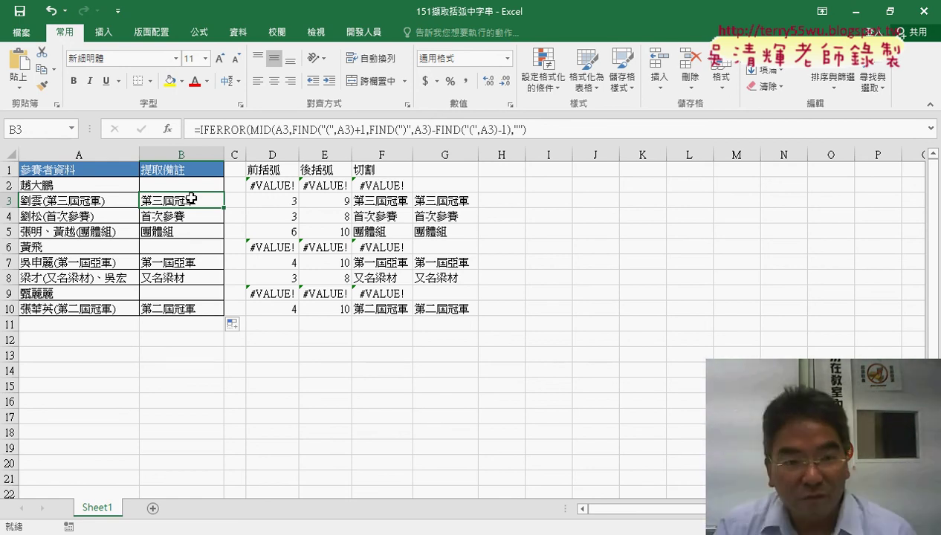
click(276, 205)
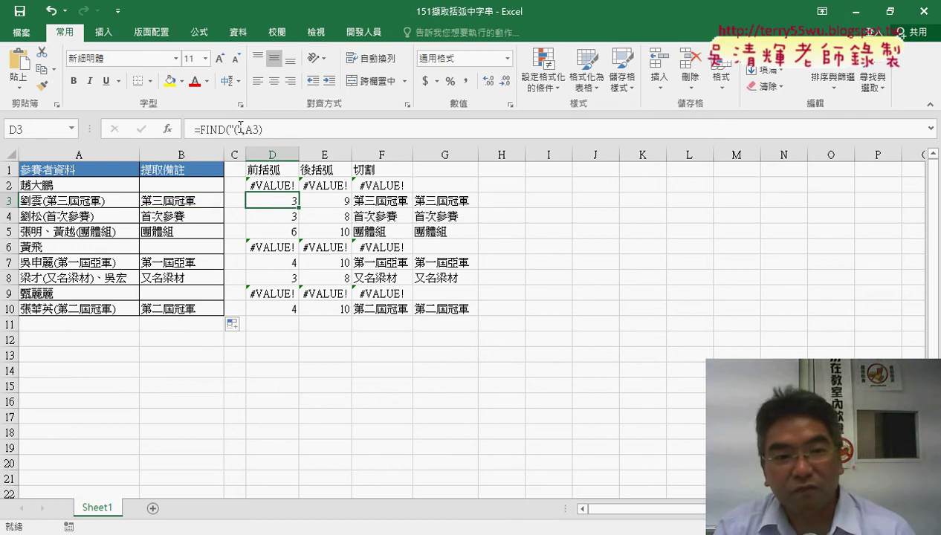
click(331, 197)
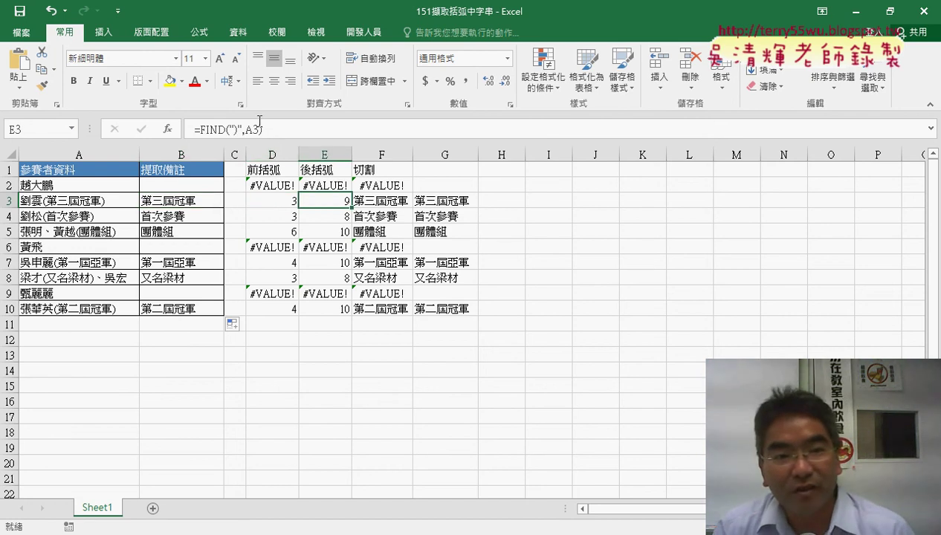
click(379, 199)
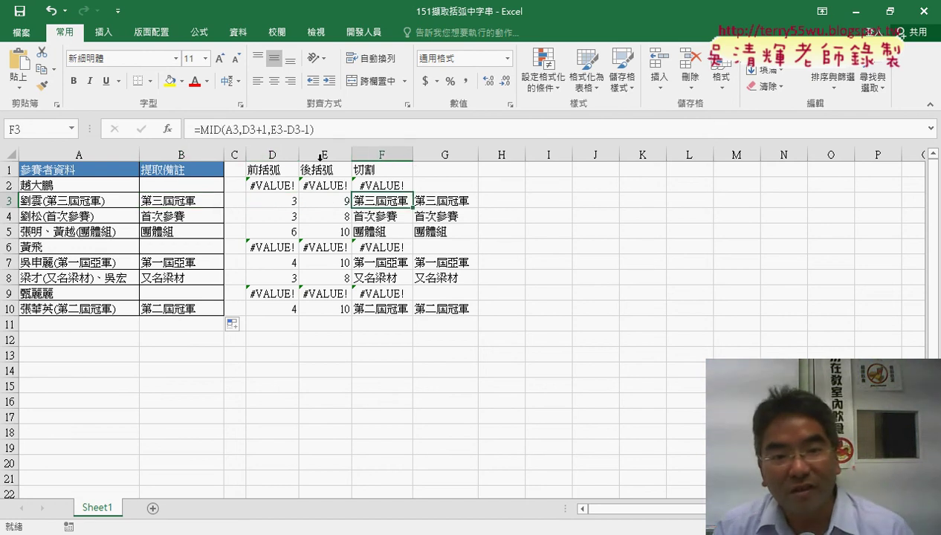
click(444, 203)
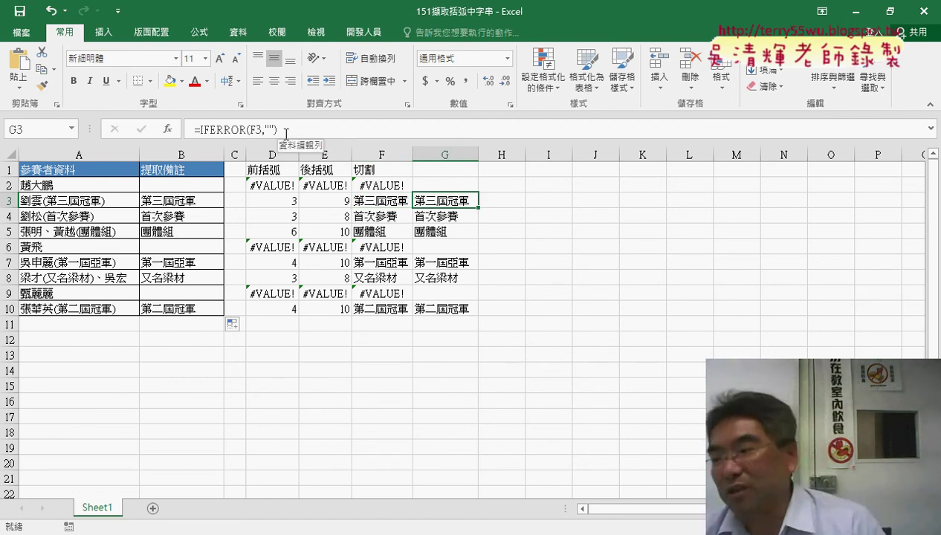